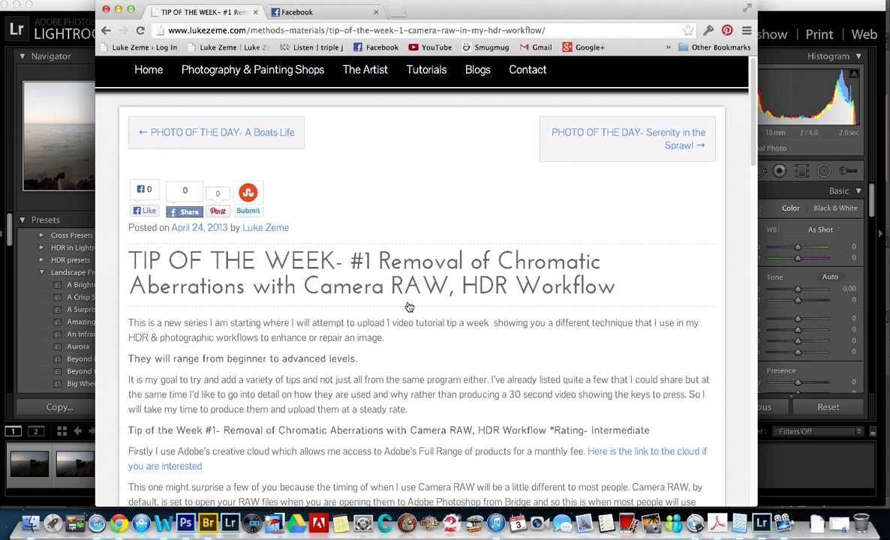
Scroll the HDR workflow blog post, visit the Facebook tab, then select DSC_4210 in Lightroom.
{"action": "scroll", "coordinate": [371, 308], "scroll_direction": "down", "scroll_amount": 15}
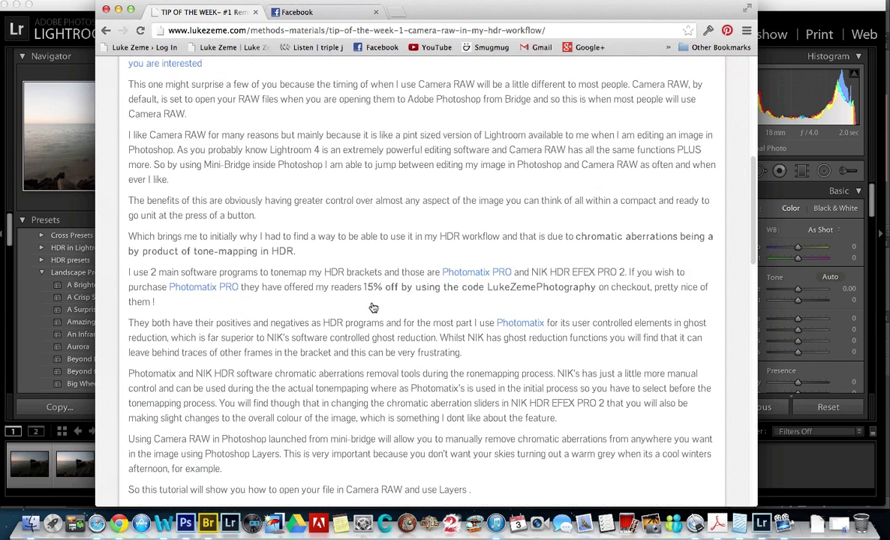
{"action": "scroll", "coordinate": [373, 308], "scroll_direction": "down", "scroll_amount": 5}
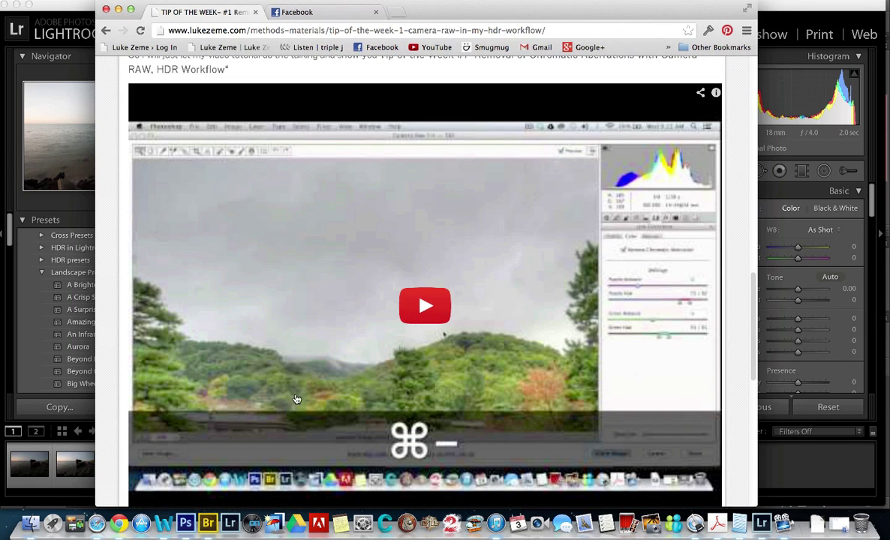
{"action": "scroll", "coordinate": [420, 188], "scroll_direction": "up", "scroll_amount": 20}
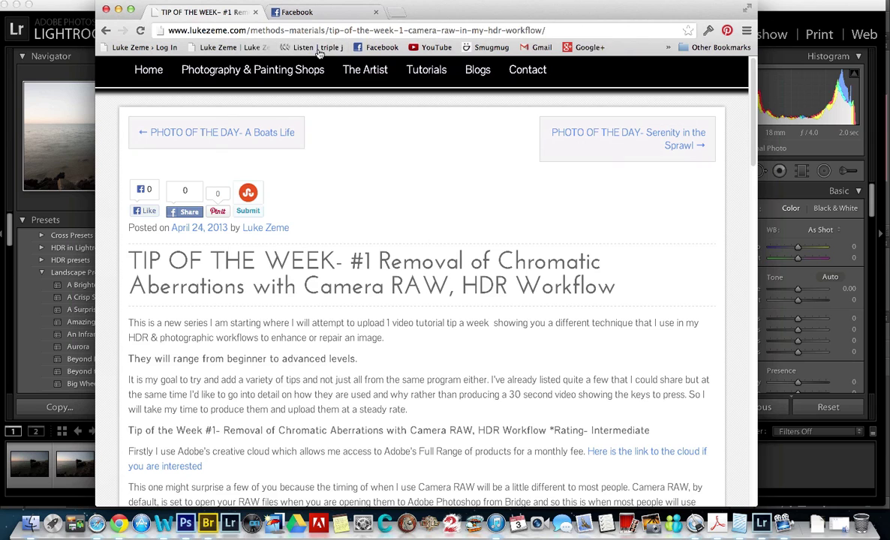
{"action": "left_click", "coordinate": [298, 12]}
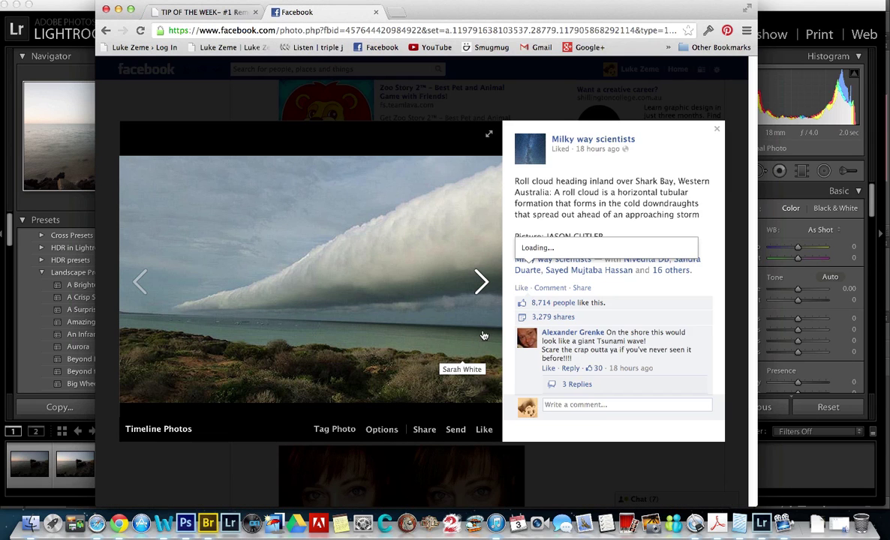
{"action": "left_click", "coordinate": [74, 10]}
{"action": "left_click", "coordinate": [349, 464]}
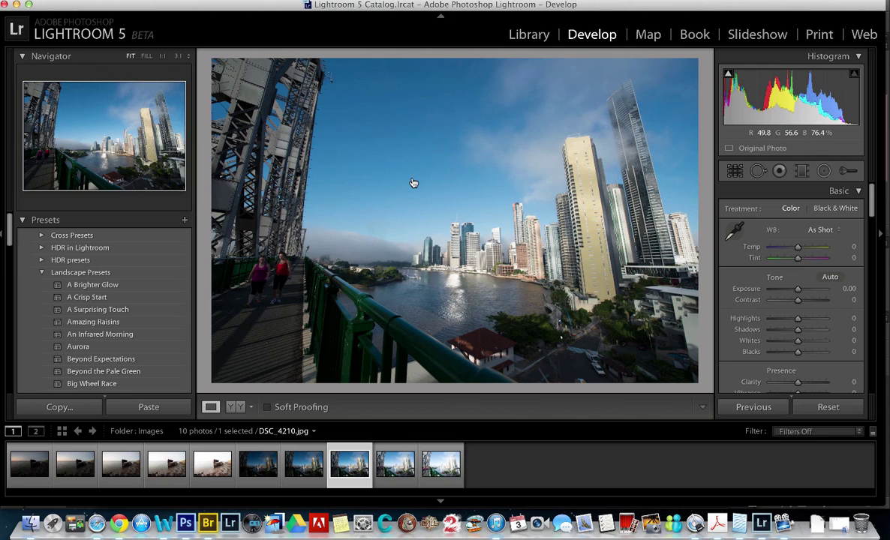
Send shipwreck photo DSC_4081 to Photoshop CS6 as a copy with Lightroom adjustments.
{"action": "left_click", "coordinate": [121, 465]}
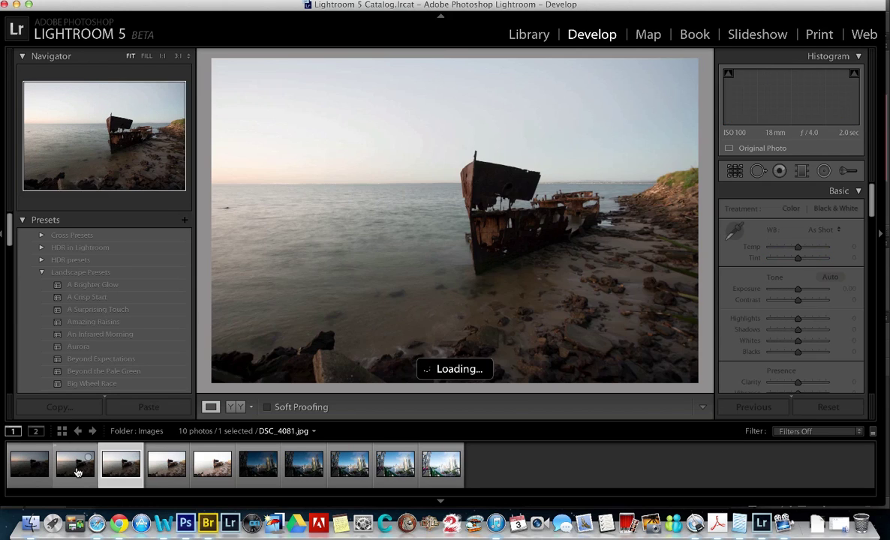
{"action": "left_click", "coordinate": [66, 472]}
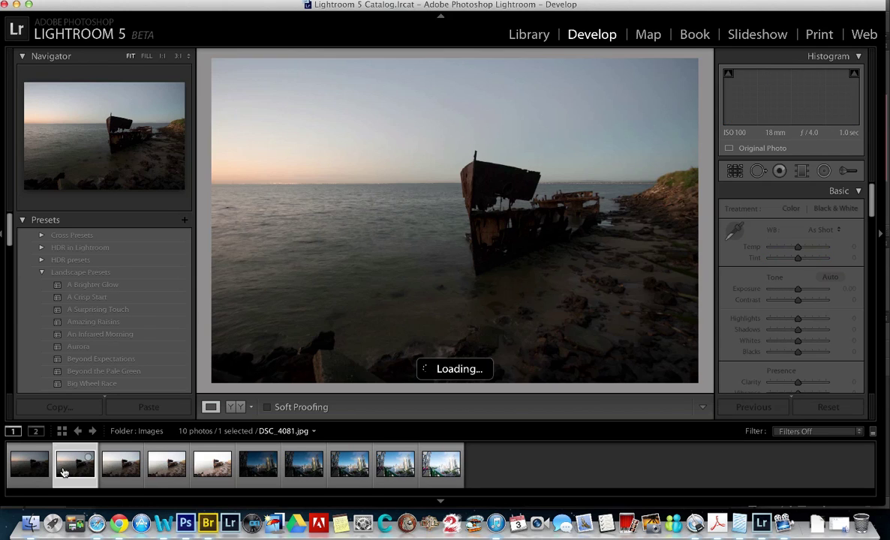
{"action": "right_click", "coordinate": [66, 469]}
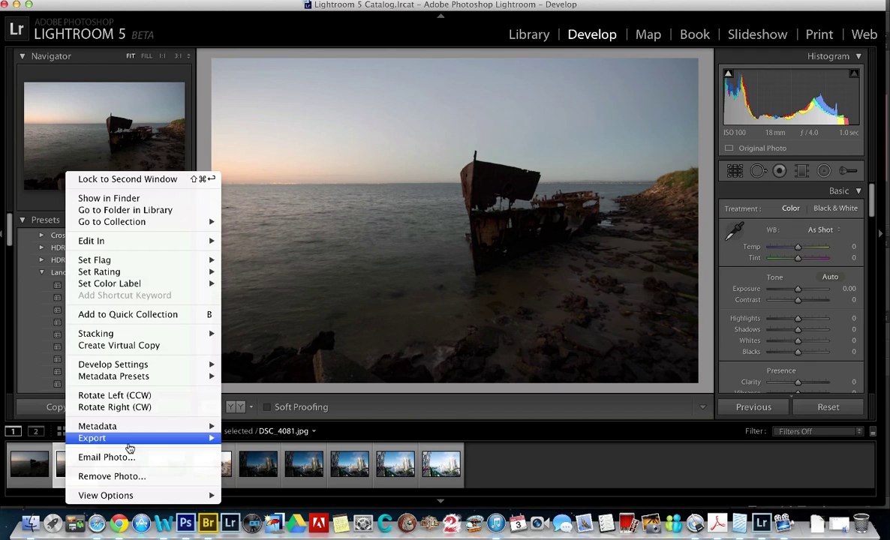
{"action": "mouse_move", "coordinate": [187, 241]}
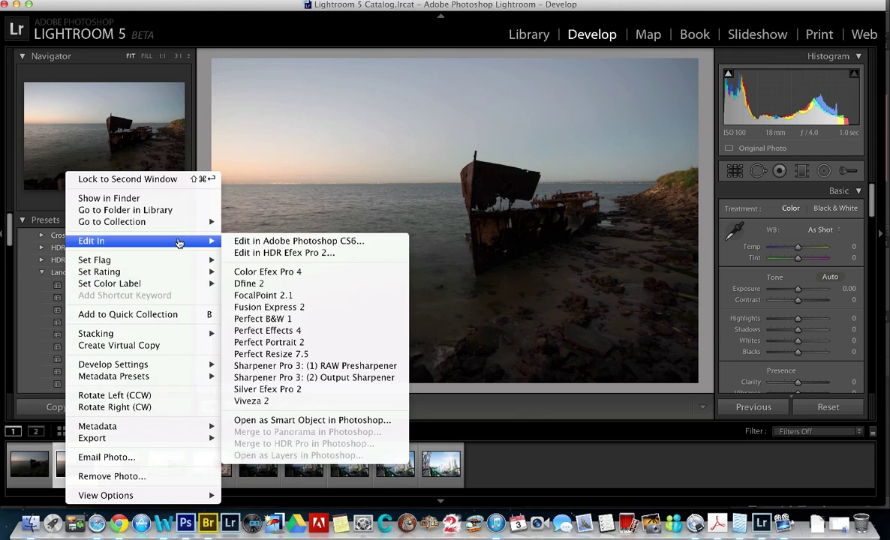
{"action": "left_click", "coordinate": [255, 226]}
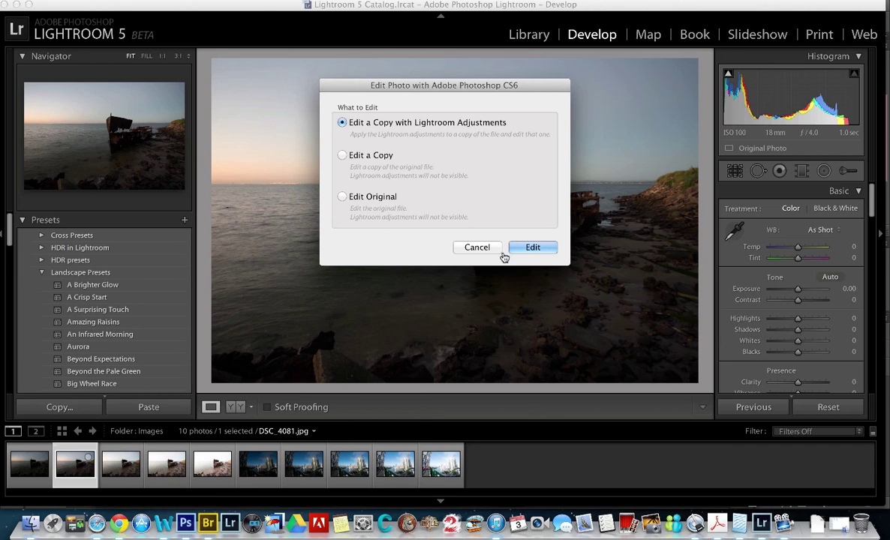
{"action": "left_click", "coordinate": [532, 248]}
{"action": "left_click", "coordinate": [508, 188]}
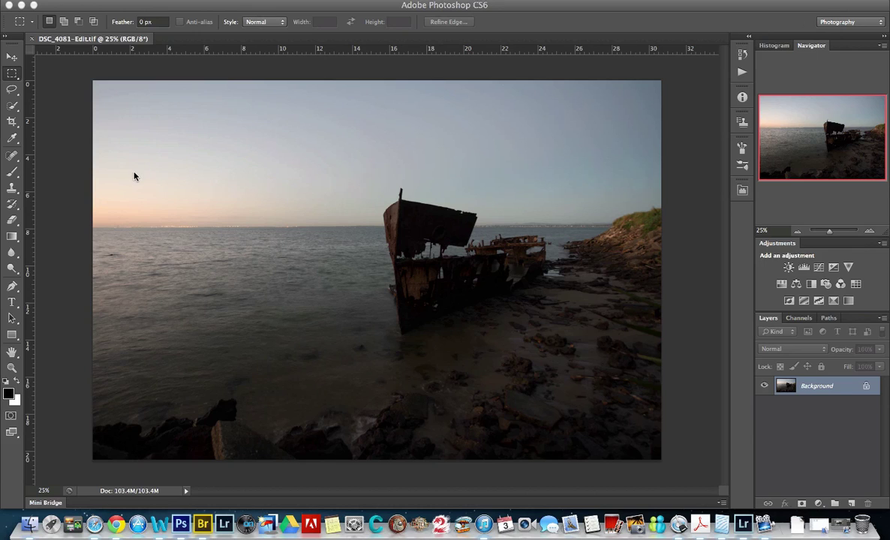
Straighten the shipwreck photo along its horizon with the Crop tool, then rotate the crop frame further.
{"action": "left_click", "coordinate": [12, 121]}
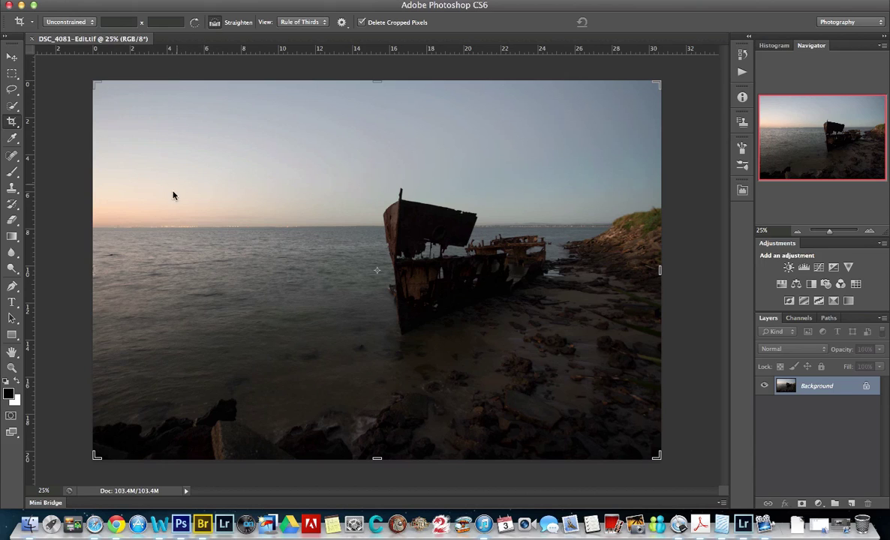
{"action": "left_click_drag", "start_coordinate": [102, 229], "coordinate": [590, 229]}
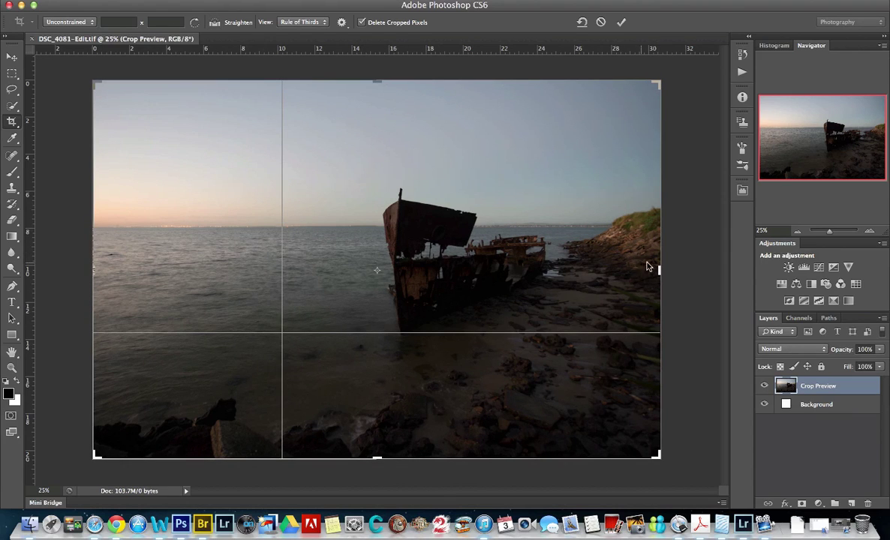
{"action": "key", "text": "Return"}
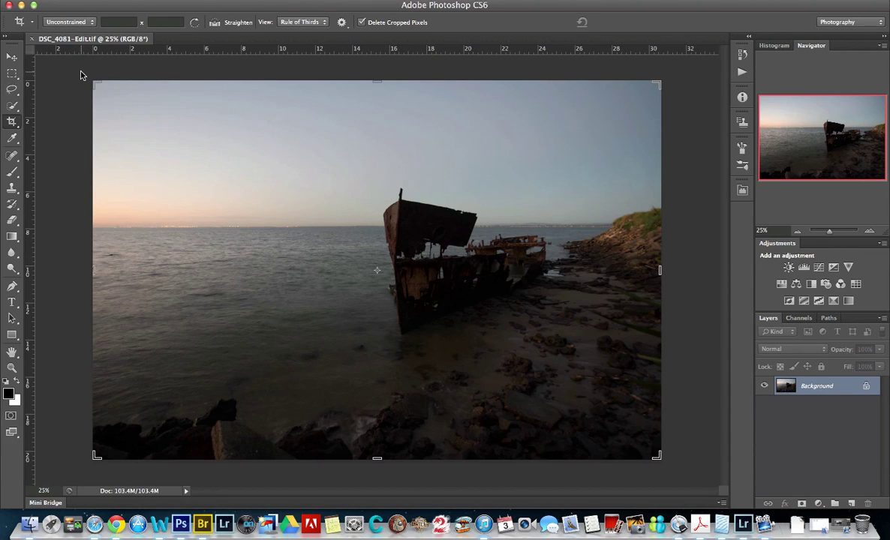
{"action": "mouse_move", "coordinate": [85, 75]}
{"action": "left_mouse_down"}
{"action": "mouse_move", "coordinate": [109, 68]}
{"action": "mouse_move", "coordinate": [72, 78]}
{"action": "mouse_move", "coordinate": [87, 78]}
{"action": "mouse_move", "coordinate": [87, 66]}
{"action": "mouse_move", "coordinate": [75, 72]}
{"action": "mouse_move", "coordinate": [83, 83]}
{"action": "mouse_move", "coordinate": [100, 66]}
{"action": "left_mouse_up"}
Set the crop View overlay to Grid after briefly trying Diagonal.
{"action": "left_click", "coordinate": [296, 23]}
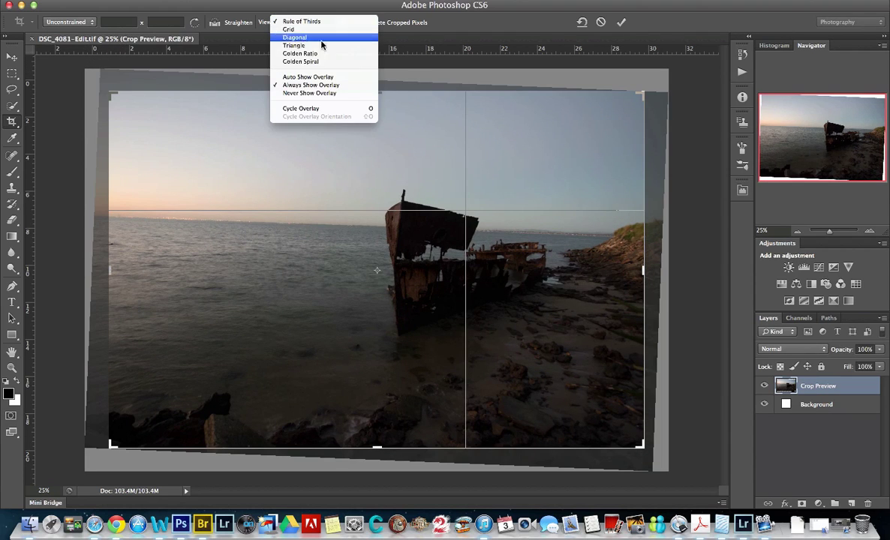
{"action": "left_click", "coordinate": [325, 30]}
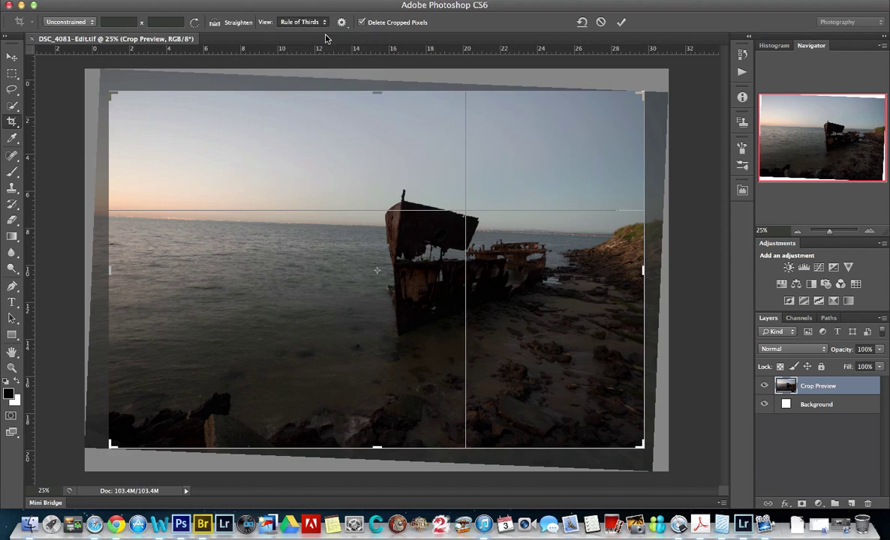
{"action": "left_click", "coordinate": [325, 24]}
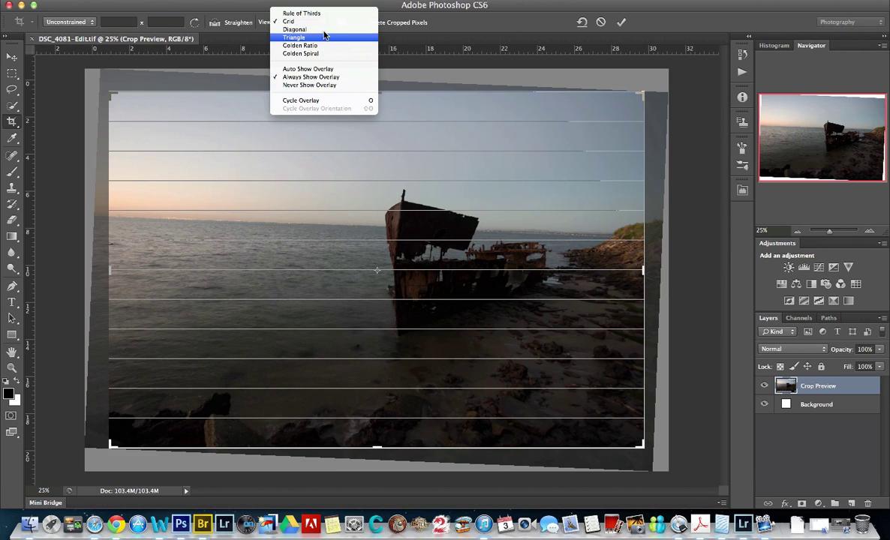
{"action": "left_click", "coordinate": [325, 30]}
{"action": "left_click", "coordinate": [324, 29]}
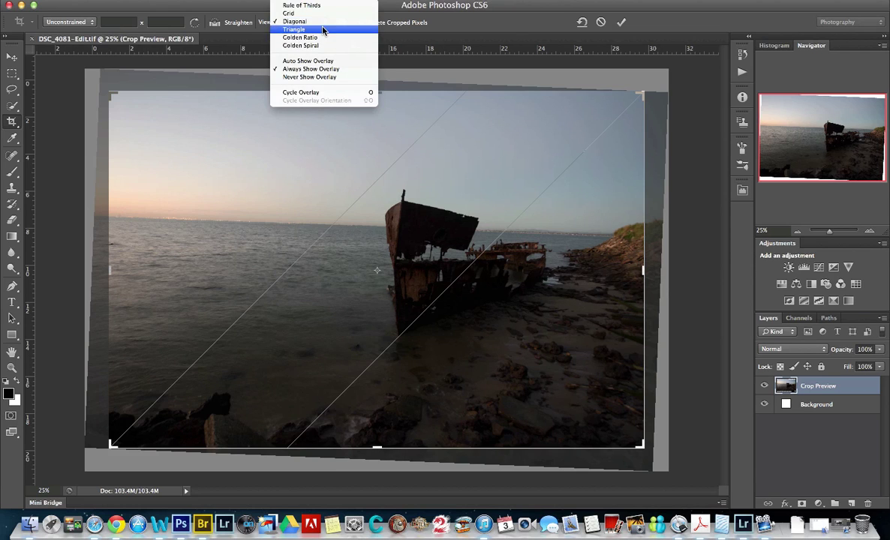
{"action": "left_click", "coordinate": [321, 18]}
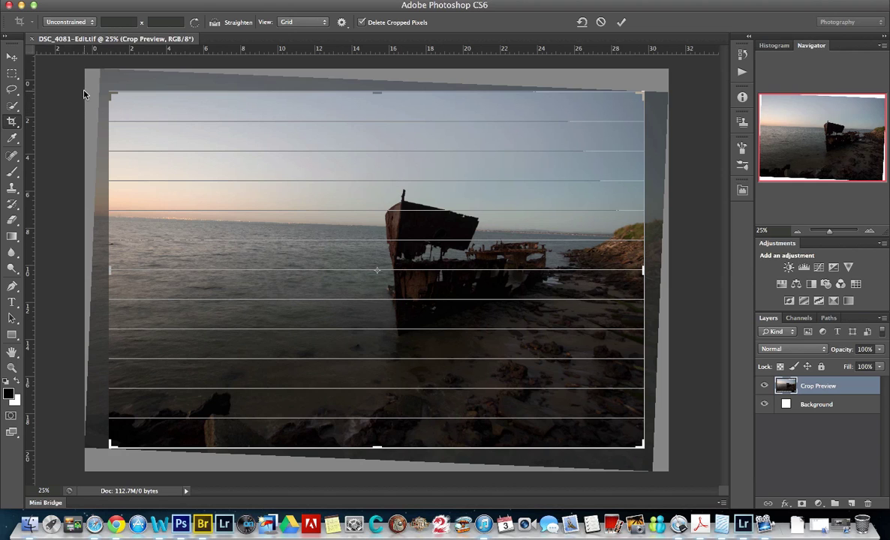
Rotate the crop box to 1.8° and commit the straightening crop.
{"action": "mouse_move", "coordinate": [93, 80]}
{"action": "left_mouse_down"}
{"action": "mouse_move", "coordinate": [84, 71]}
{"action": "mouse_move", "coordinate": [87, 99]}
{"action": "mouse_move", "coordinate": [91, 83]}
{"action": "mouse_move", "coordinate": [104, 88]}
{"action": "left_mouse_up"}
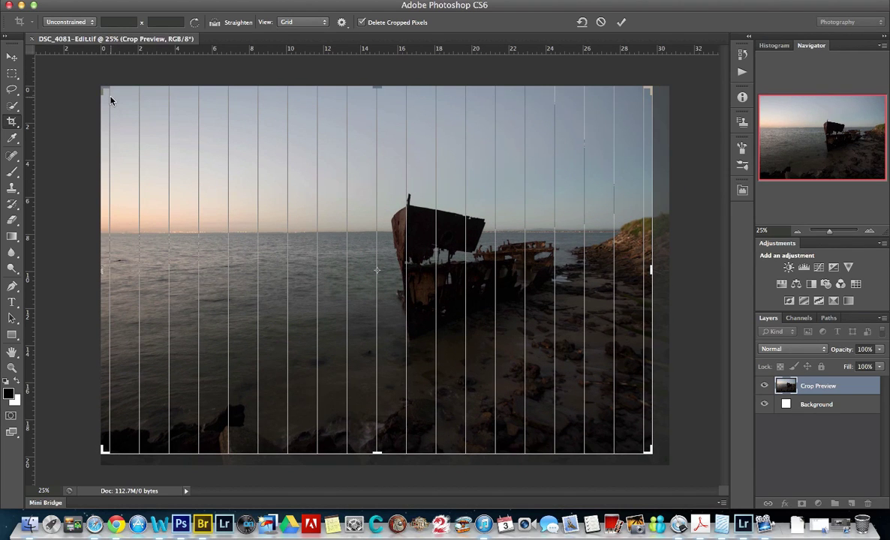
{"action": "key", "text": "Return"}
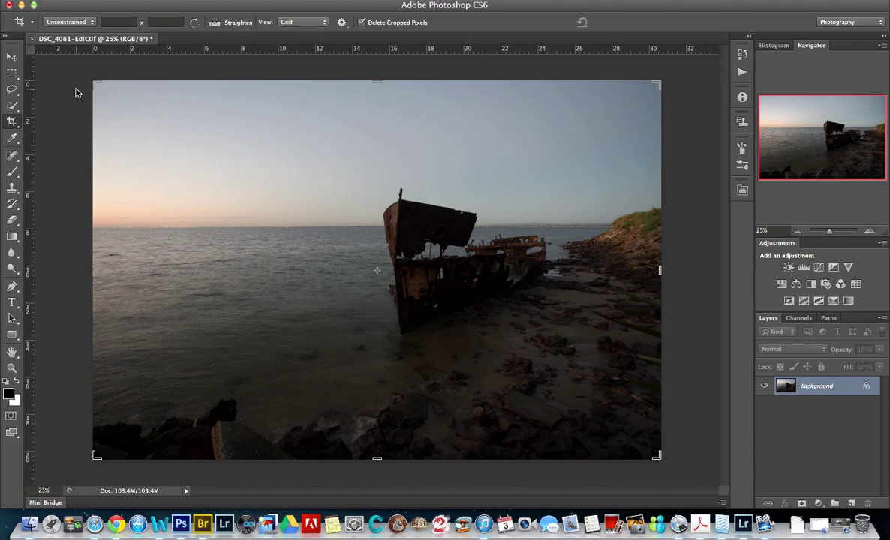
{"action": "key", "text": "m"}
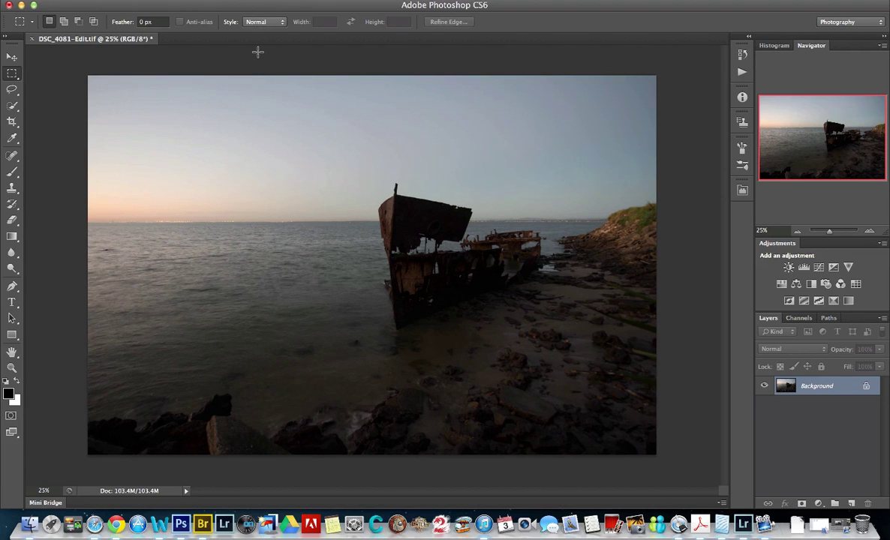
With rulers shown, place a horizontal guide on the horizon at about 7.417 in and select all.
{"action": "key", "text": "super+r"}
{"action": "key", "text": "super+r"}
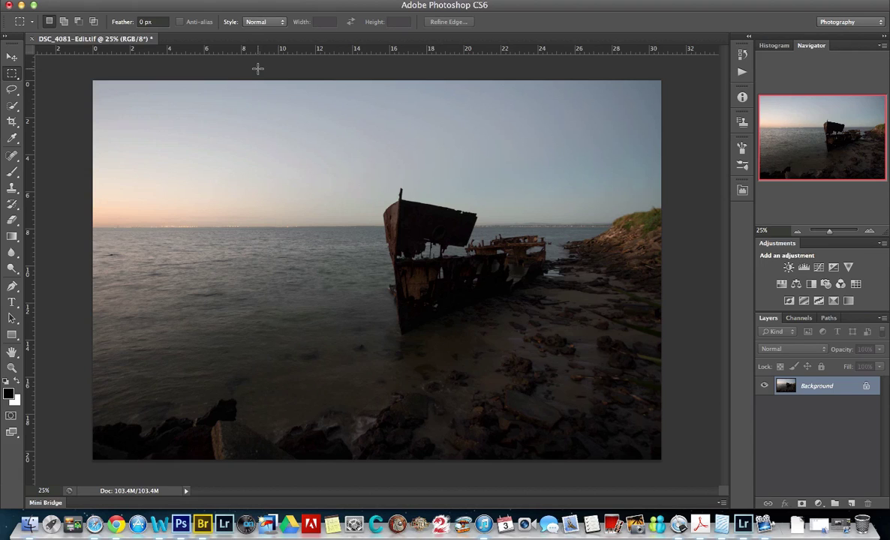
{"action": "key", "text": "super+r"}
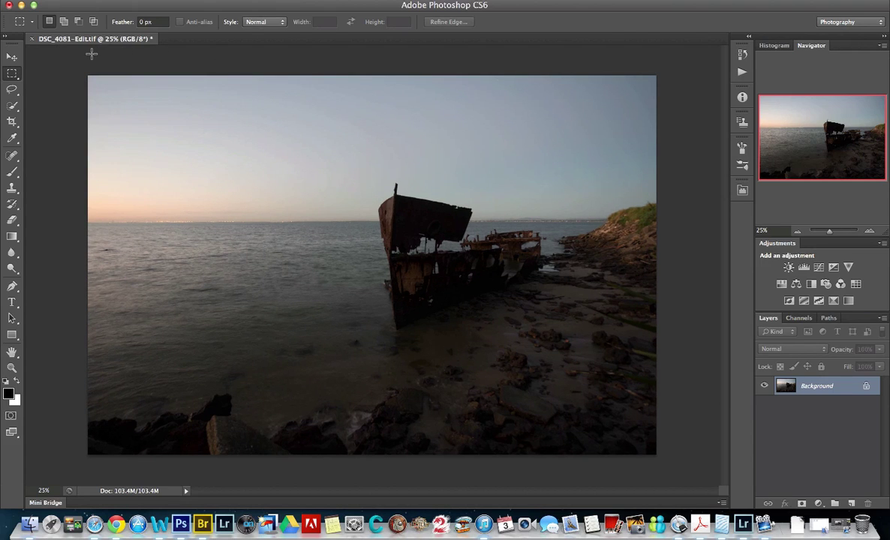
{"action": "key", "text": "super+r"}
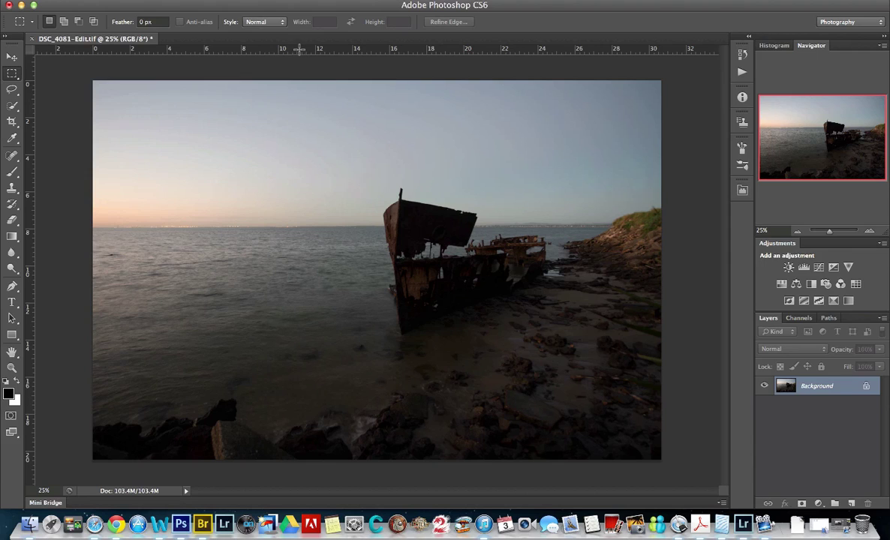
{"action": "left_click_drag", "start_coordinate": [298, 49], "coordinate": [317, 218]}
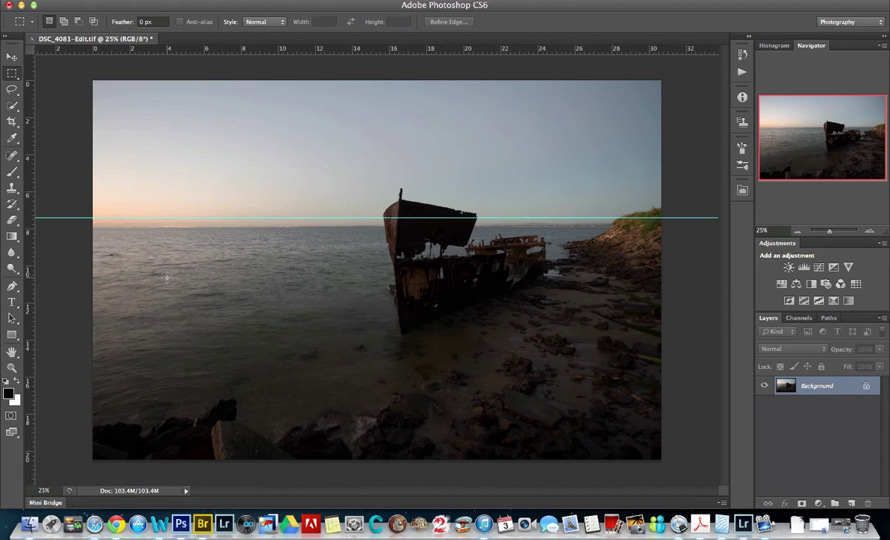
{"action": "key", "text": "super+a"}
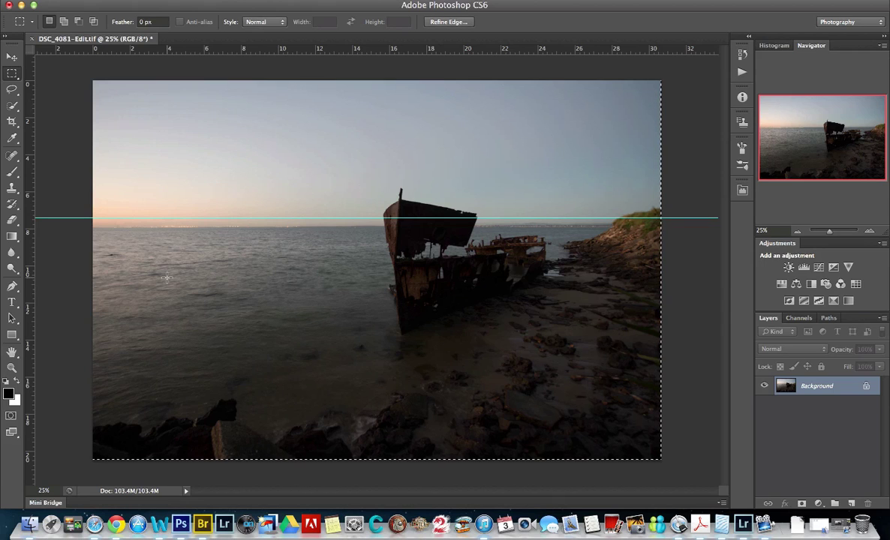
Start a Warp transform on the whole photo and add a second horizontal guide below the first.
{"action": "key", "text": "super+t"}
{"action": "right_click", "coordinate": [167, 277]}
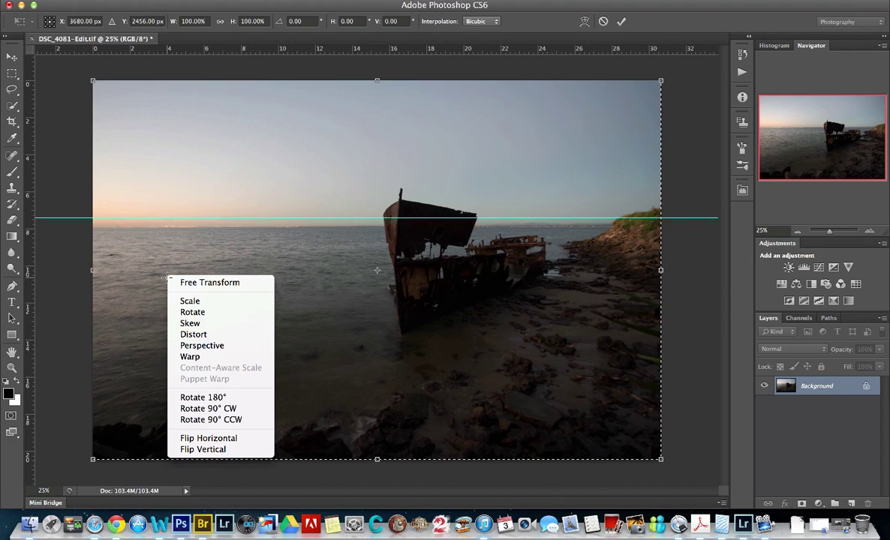
{"action": "left_click", "coordinate": [218, 356]}
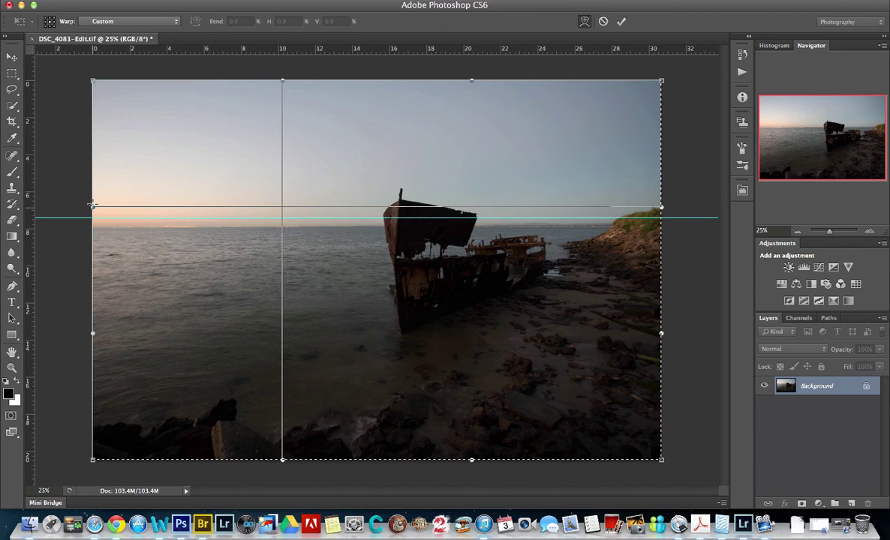
{"action": "left_click_drag", "start_coordinate": [92, 204], "coordinate": [92, 201]}
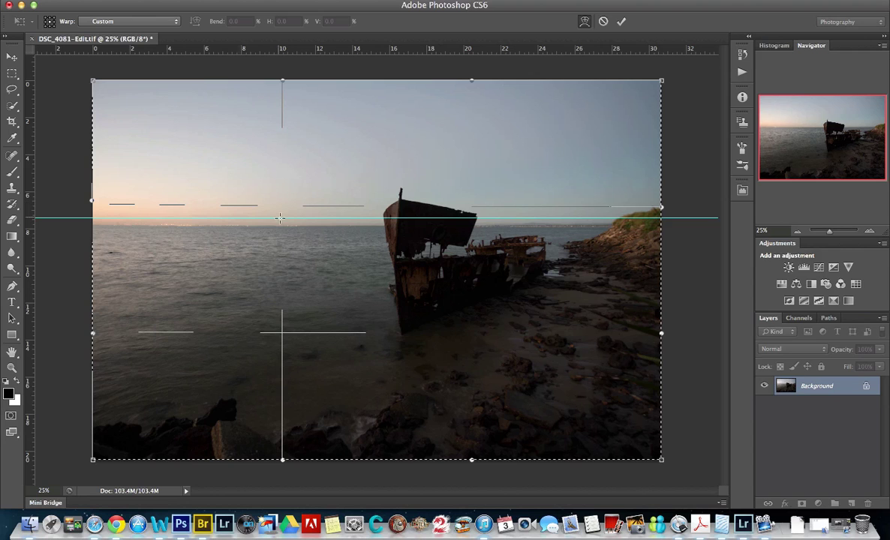
{"action": "left_click_drag", "start_coordinate": [281, 203], "coordinate": [281, 203]}
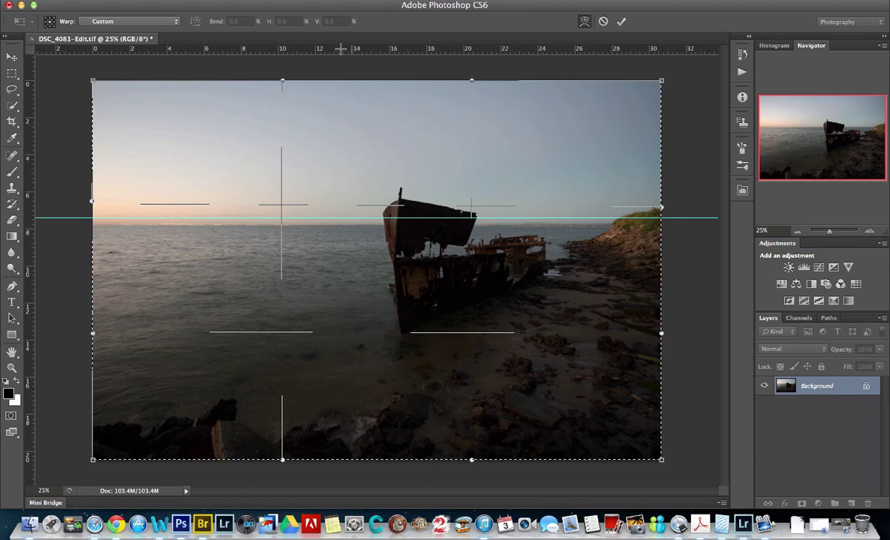
{"action": "left_click_drag", "start_coordinate": [341, 48], "coordinate": [290, 226]}
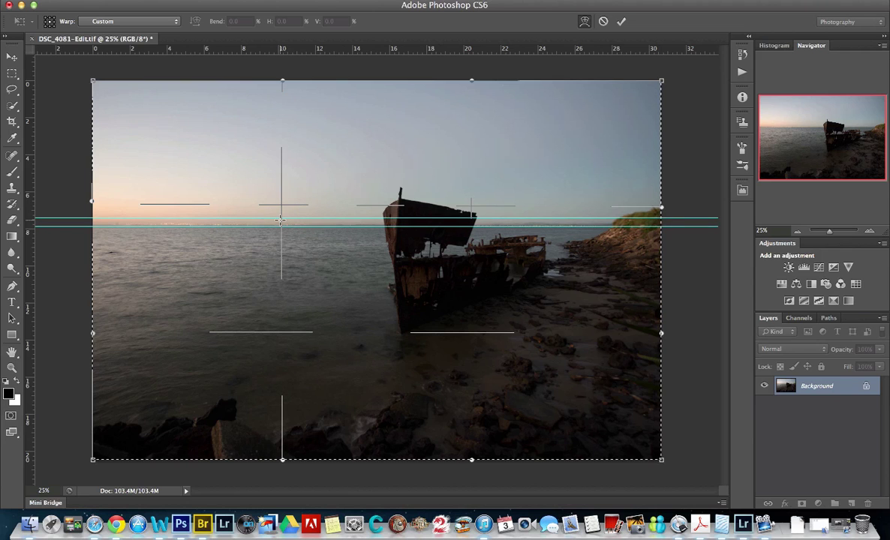
Drag the warp mesh along the horizon, left to right, to flatten it against the guides.
{"action": "key", "text": "super+equal"}
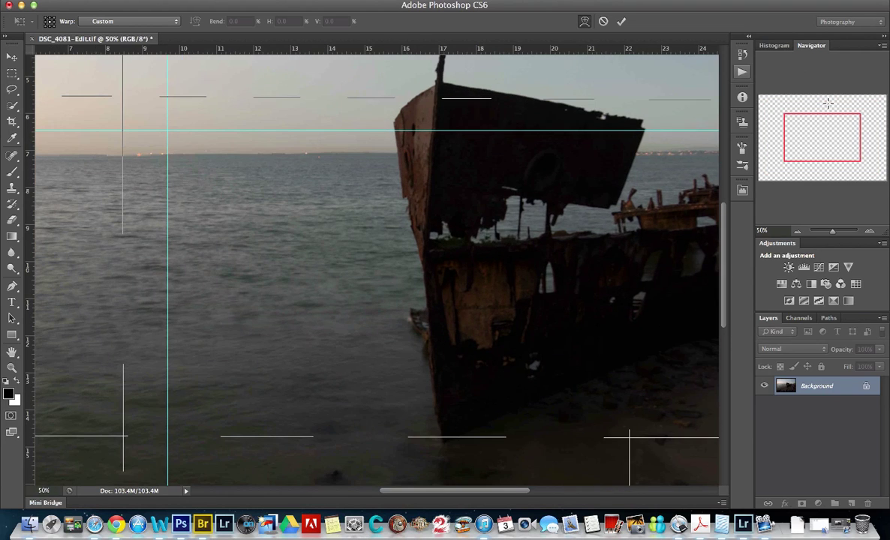
{"action": "key", "text": "super+equal"}
{"action": "key", "text": "super+equal"}
{"action": "key", "text": "super+equal"}
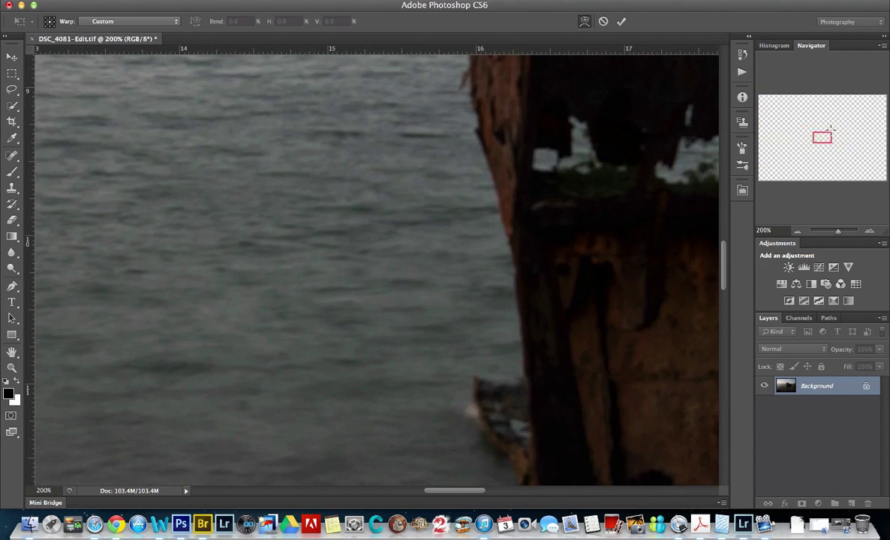
{"action": "left_click_drag", "start_coordinate": [831, 130], "coordinate": [732, 130]}
{"action": "left_click_drag", "start_coordinate": [278, 491], "coordinate": [263, 491]}
{"action": "key", "text": "super+minus"}
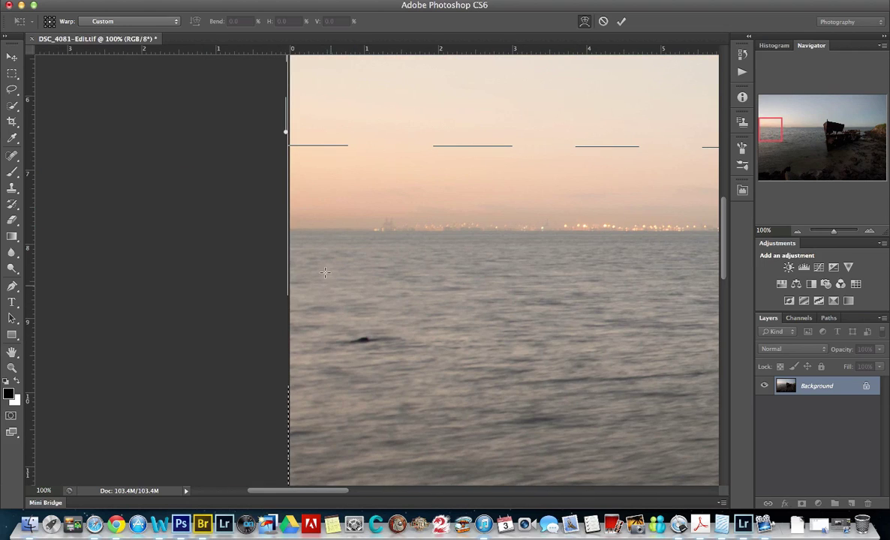
{"action": "left_click_drag", "start_coordinate": [286, 134], "coordinate": [286, 146]}
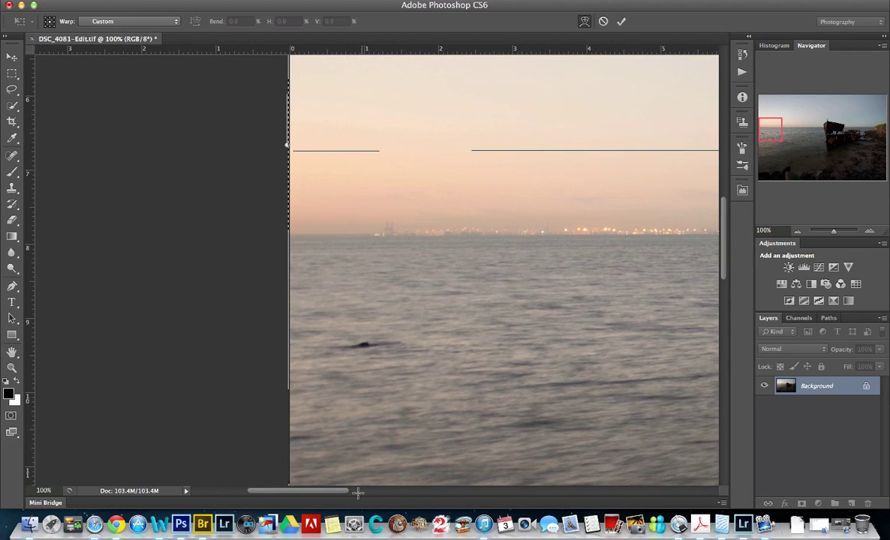
{"action": "left_click_drag", "start_coordinate": [328, 490], "coordinate": [433, 488]}
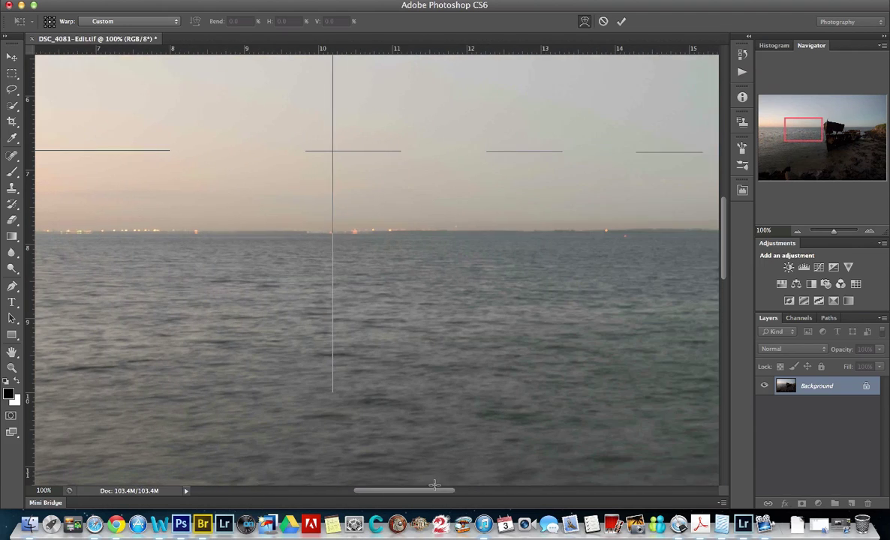
{"action": "left_click_drag", "start_coordinate": [339, 150], "coordinate": [338, 151]}
{"action": "left_click_drag", "start_coordinate": [450, 490], "coordinate": [508, 489]}
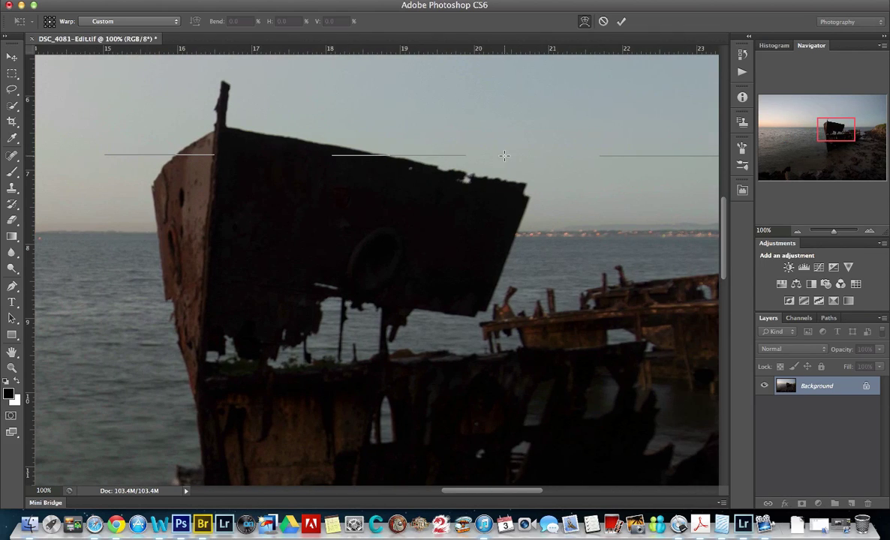
{"action": "left_click_drag", "start_coordinate": [506, 157], "coordinate": [506, 154]}
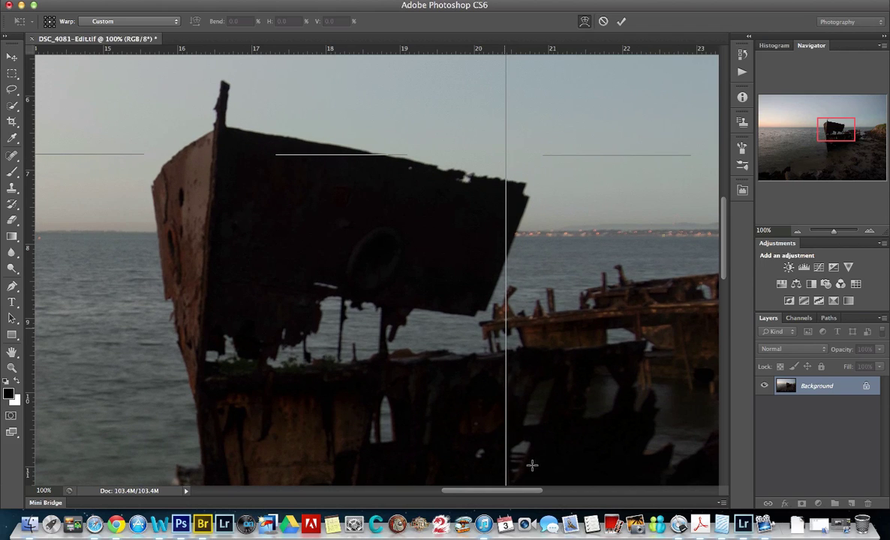
{"action": "left_click_drag", "start_coordinate": [484, 489], "coordinate": [610, 482]}
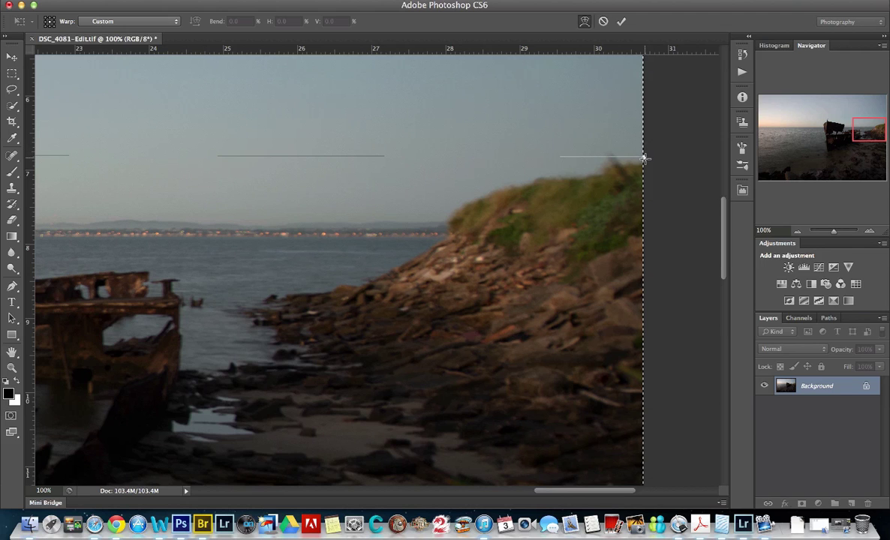
{"action": "left_click_drag", "start_coordinate": [644, 158], "coordinate": [643, 156]}
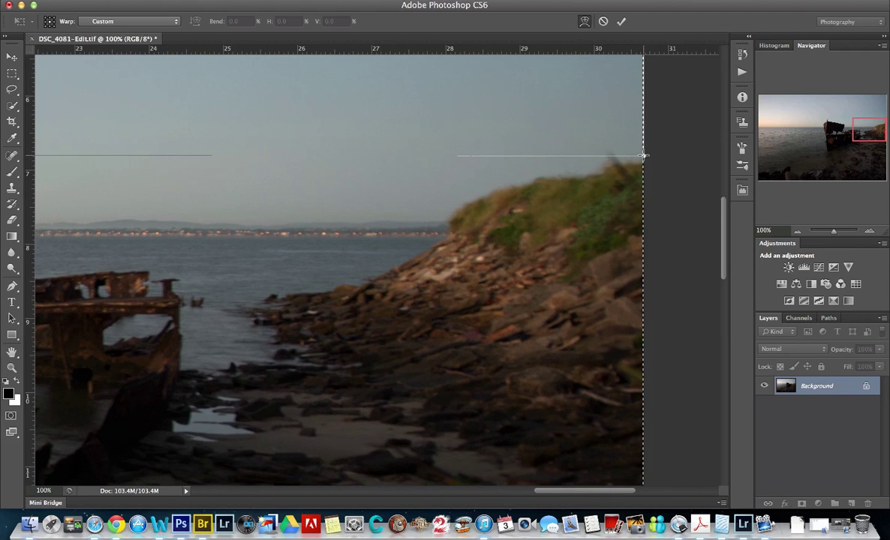
Commit the warp on the shipwreck photo and deselect.
{"action": "key", "text": "super+minus"}
{"action": "key", "text": "super+minus"}
{"action": "key", "text": "super+minus"}
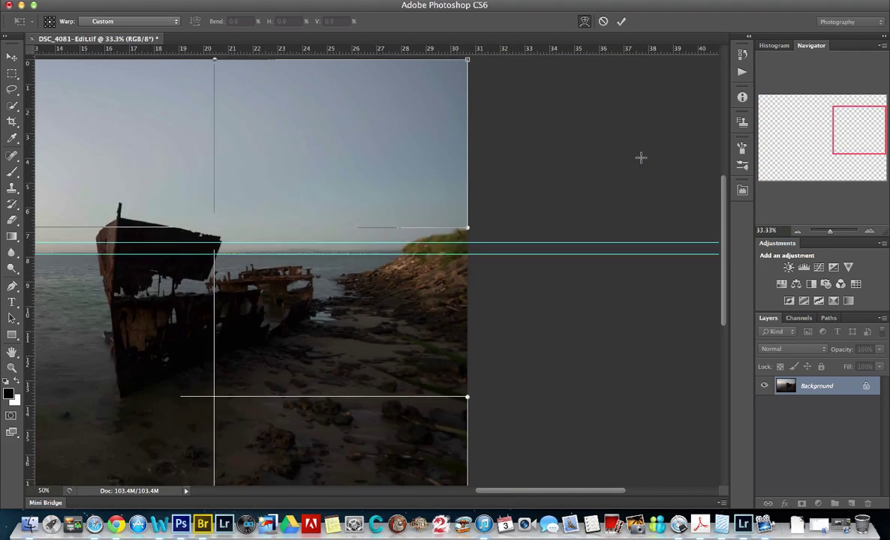
{"action": "key", "text": "m"}
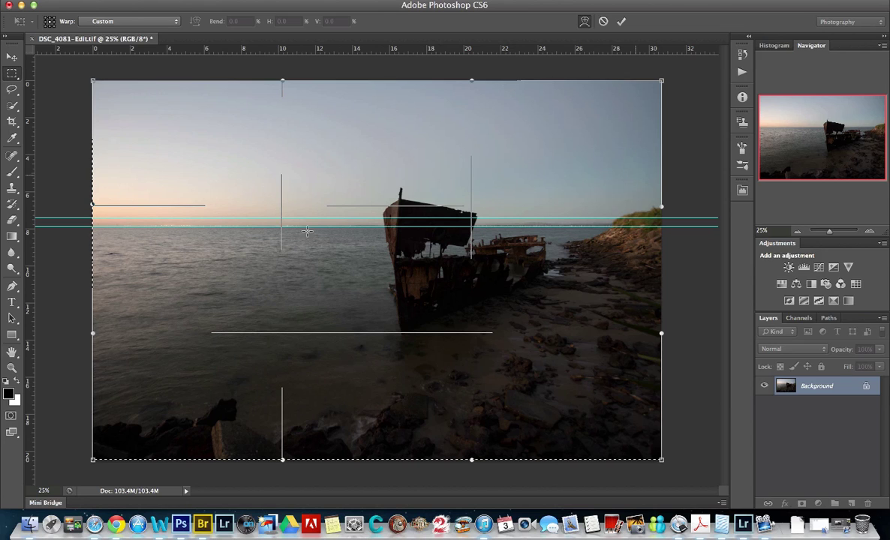
{"action": "key", "text": "Return"}
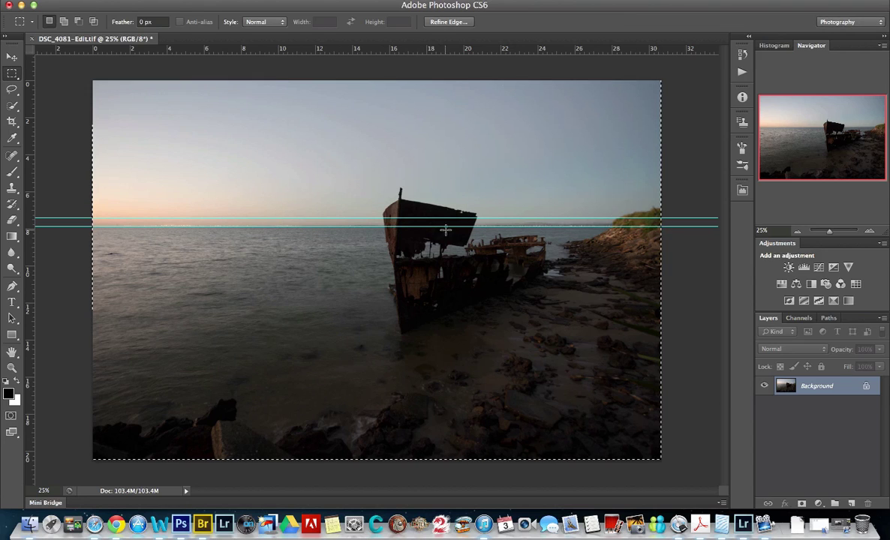
{"action": "left_click", "coordinate": [74, 166]}
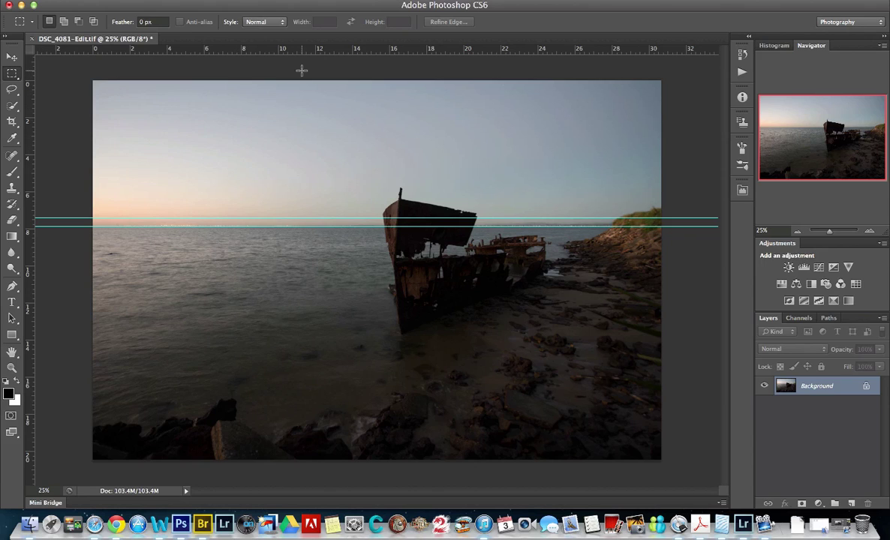
Remove both horizontal guides by dragging them back into the ruler with the Move tool.
{"action": "left_click", "coordinate": [12, 57]}
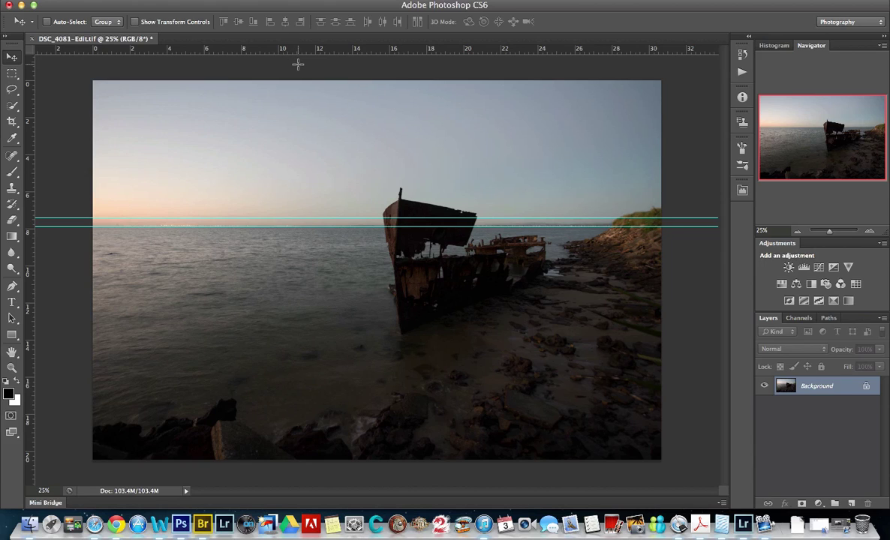
{"action": "left_click_drag", "start_coordinate": [274, 52], "coordinate": [27, 111]}
{"action": "left_click_drag", "start_coordinate": [53, 216], "coordinate": [69, 51]}
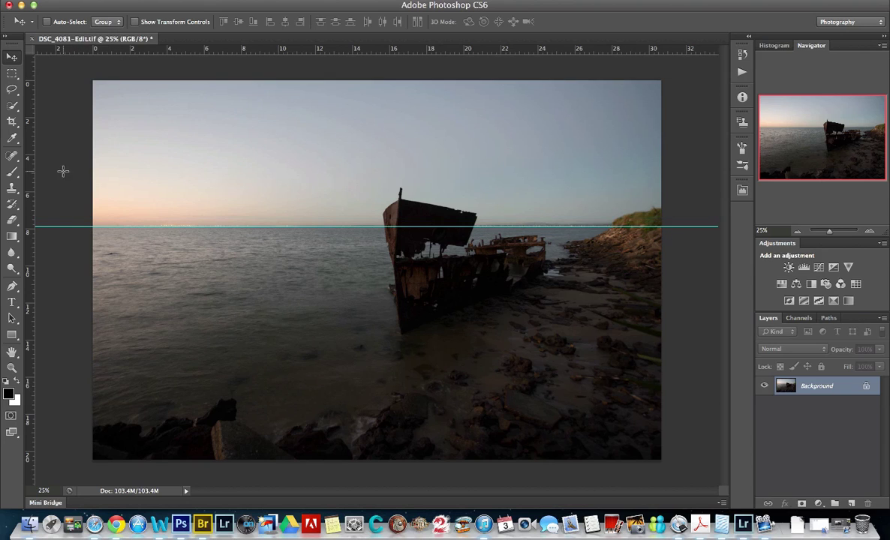
{"action": "double_click", "coordinate": [68, 226]}
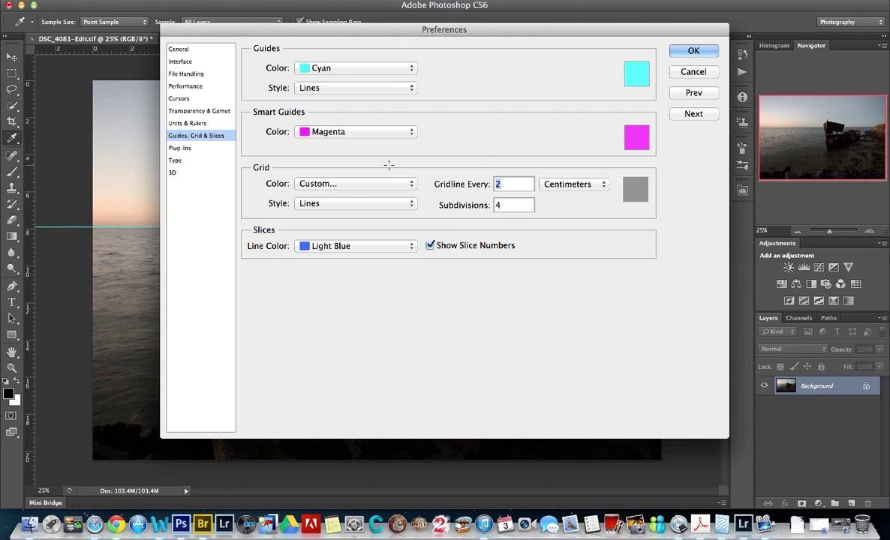
{"action": "key", "text": "Return"}
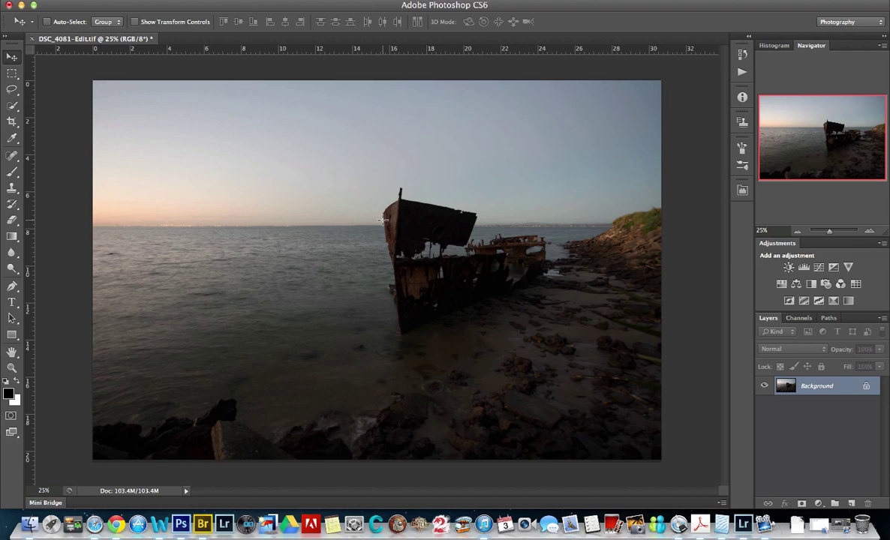
Open DSC_4210.jpg from Lightroom in Photoshop CS6 using Edit Original.
{"action": "left_click", "coordinate": [743, 524]}
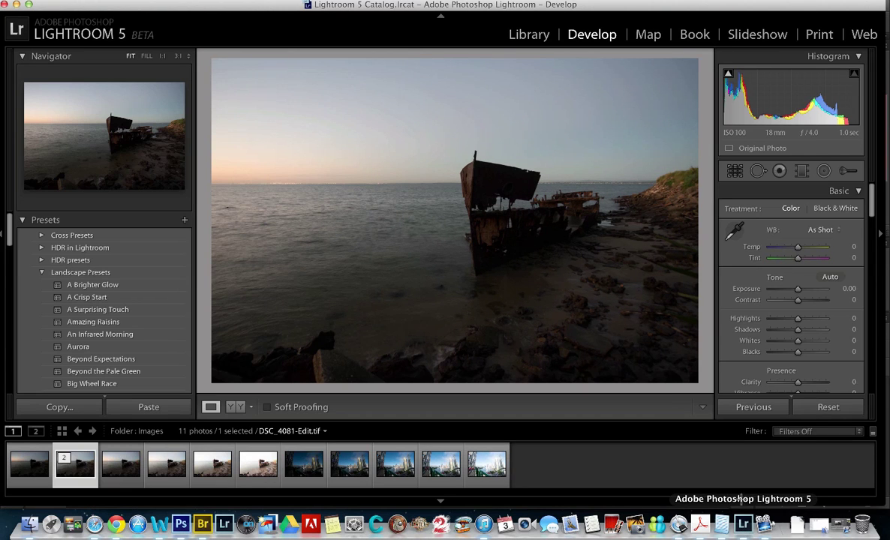
{"action": "left_click", "coordinate": [396, 461]}
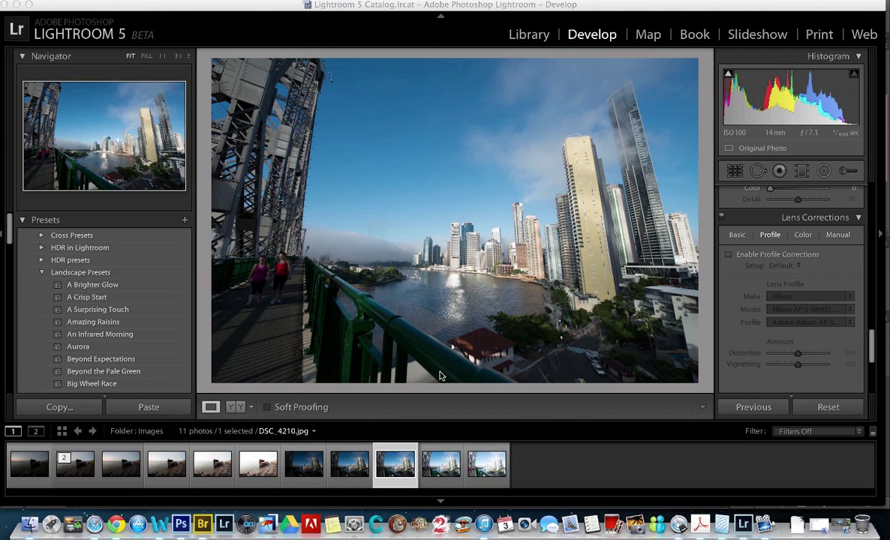
{"action": "right_click", "coordinate": [396, 463]}
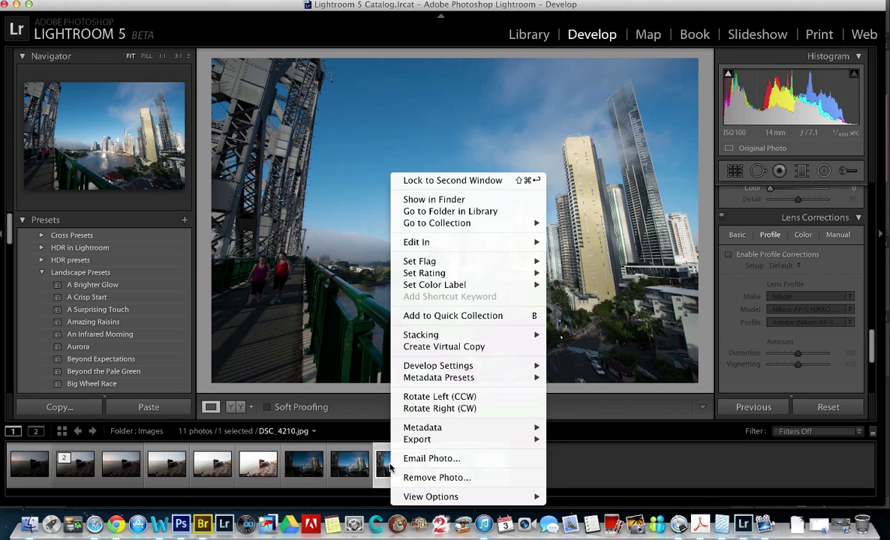
{"action": "mouse_move", "coordinate": [469, 242]}
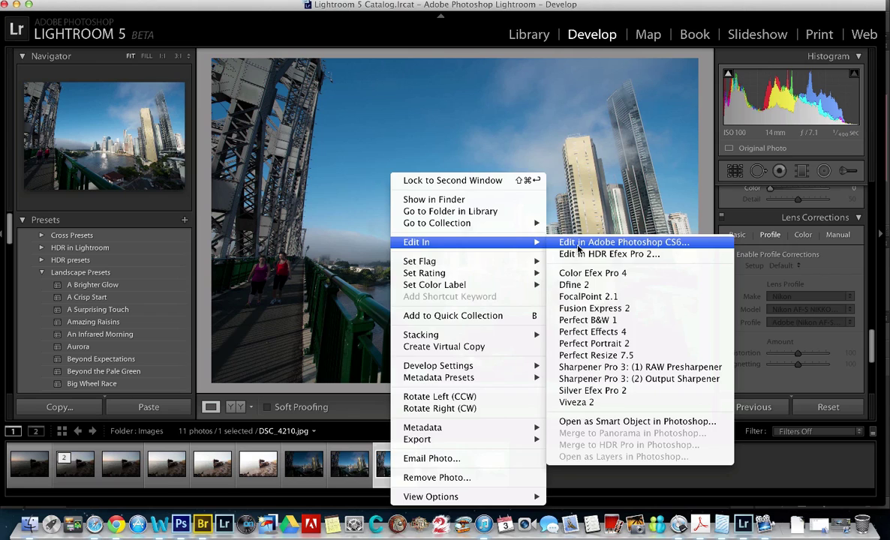
{"action": "left_click", "coordinate": [574, 235]}
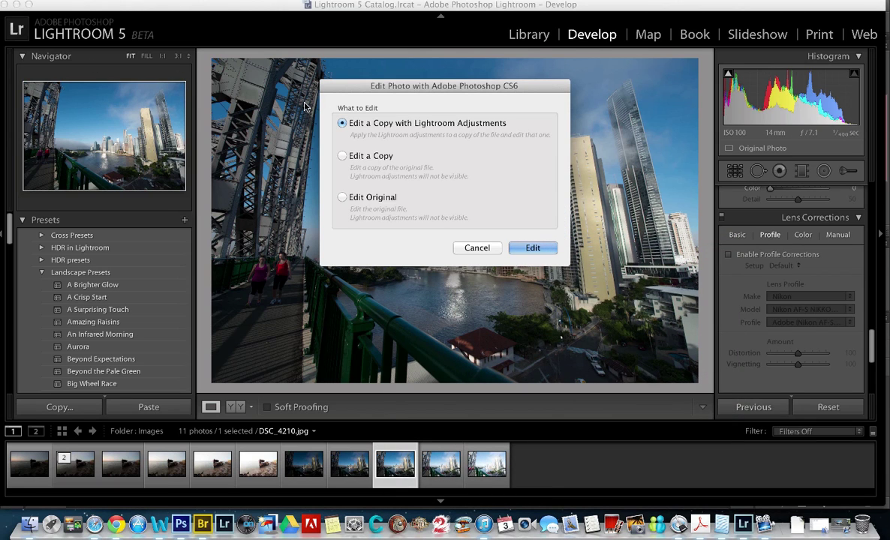
{"action": "left_click", "coordinate": [368, 198]}
{"action": "left_click", "coordinate": [532, 248]}
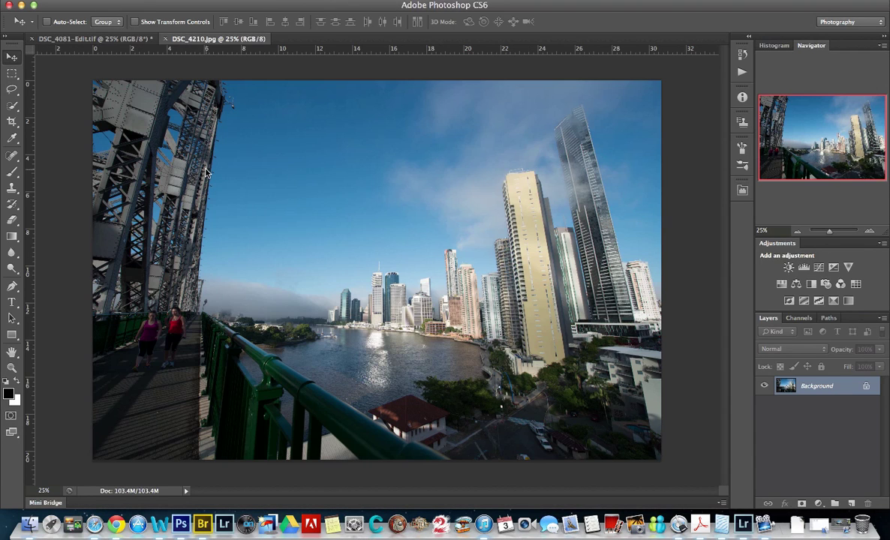
Select all of DSC_4210.jpg and start a Warp transform on it.
{"action": "key", "text": "super+a"}
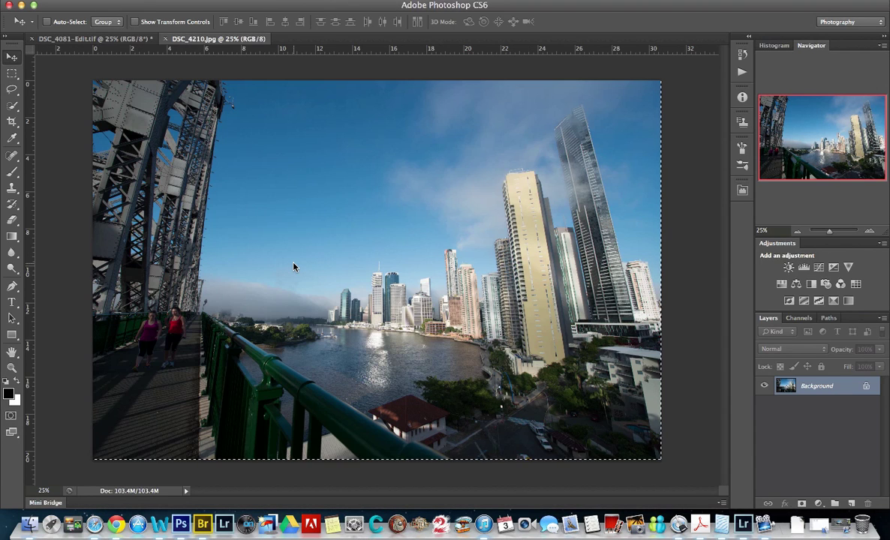
{"action": "key", "text": "super+t"}
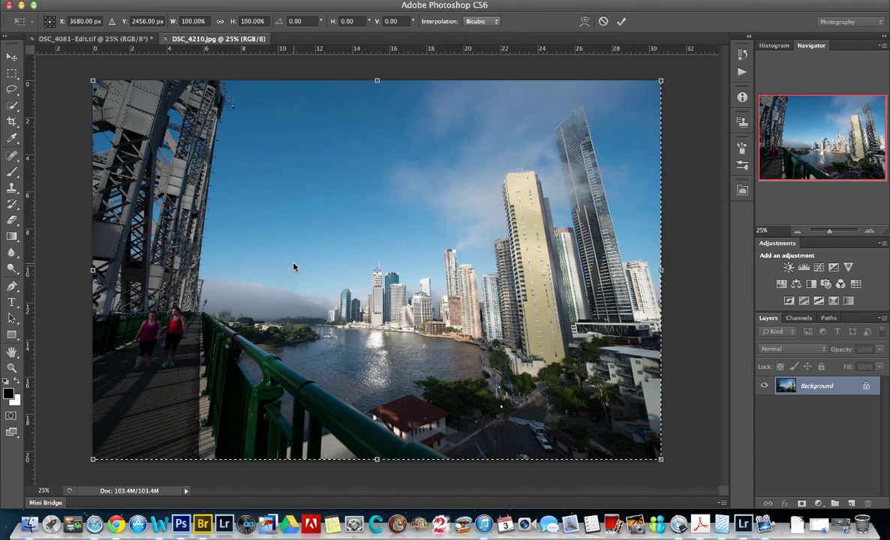
{"action": "right_click", "coordinate": [294, 266]}
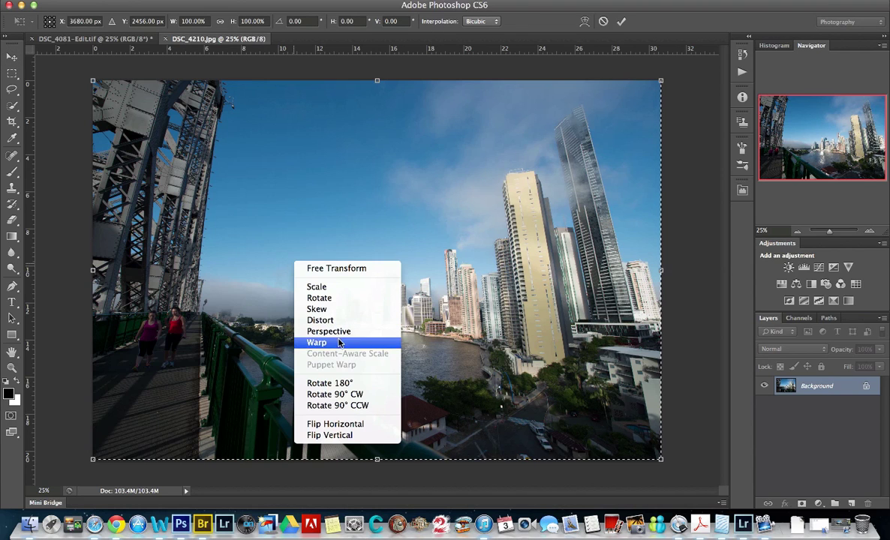
{"action": "left_click", "coordinate": [293, 322]}
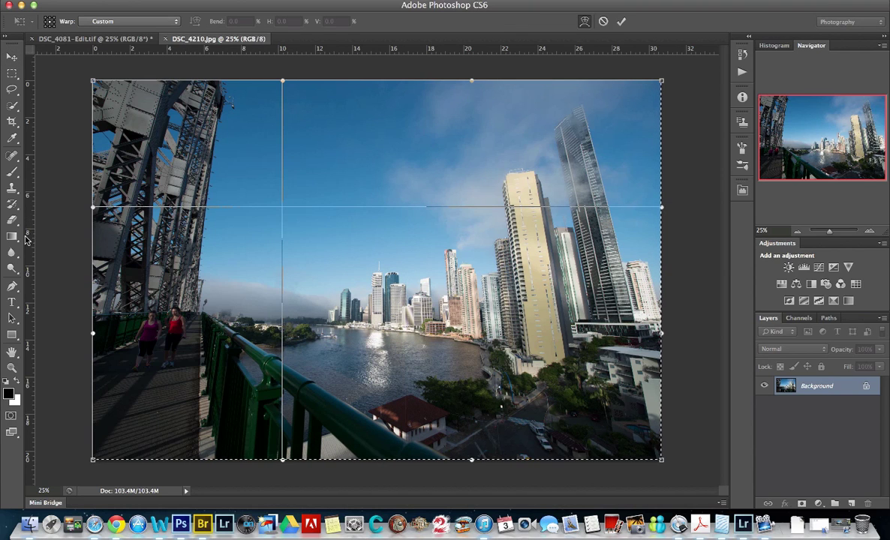
Add three vertical guides at the middle, the buildings and the glass tower, then zoom out.
{"action": "left_click_drag", "start_coordinate": [29, 241], "coordinate": [383, 322]}
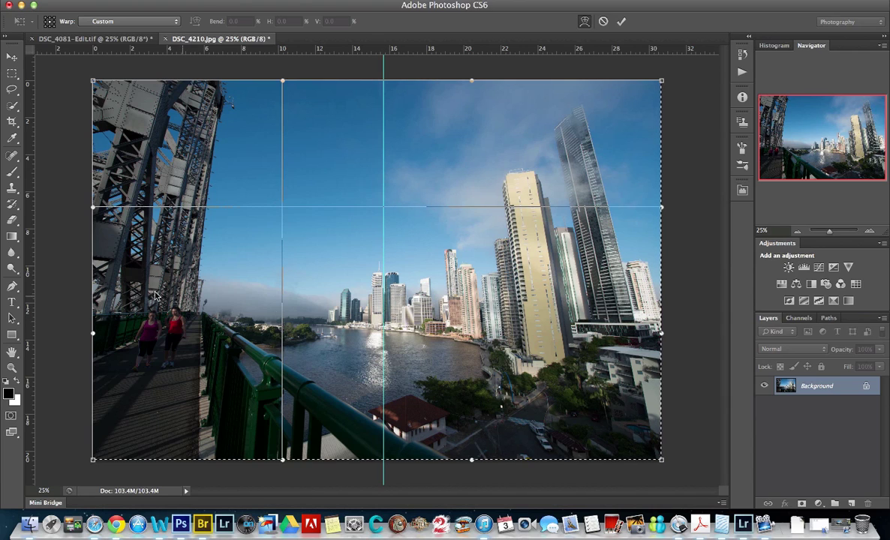
{"action": "left_click_drag", "start_coordinate": [29, 267], "coordinate": [479, 323]}
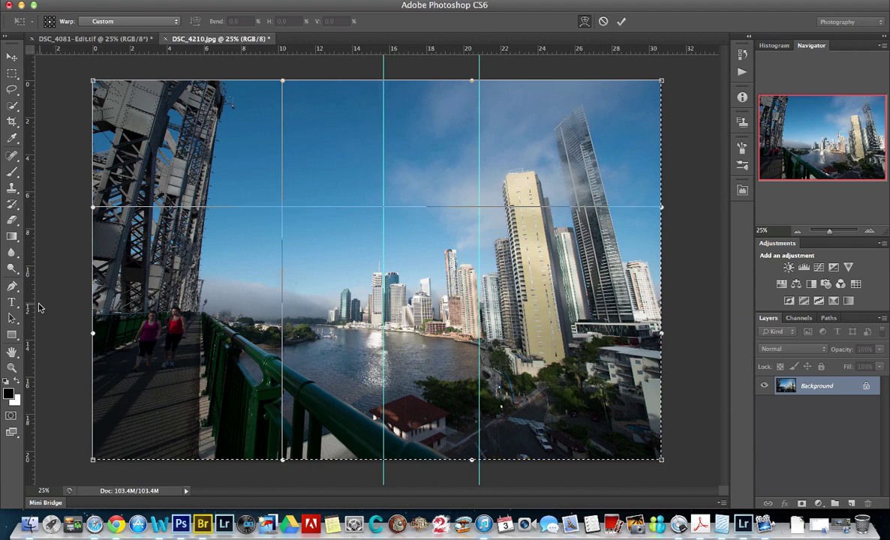
{"action": "left_click_drag", "start_coordinate": [31, 292], "coordinate": [628, 343]}
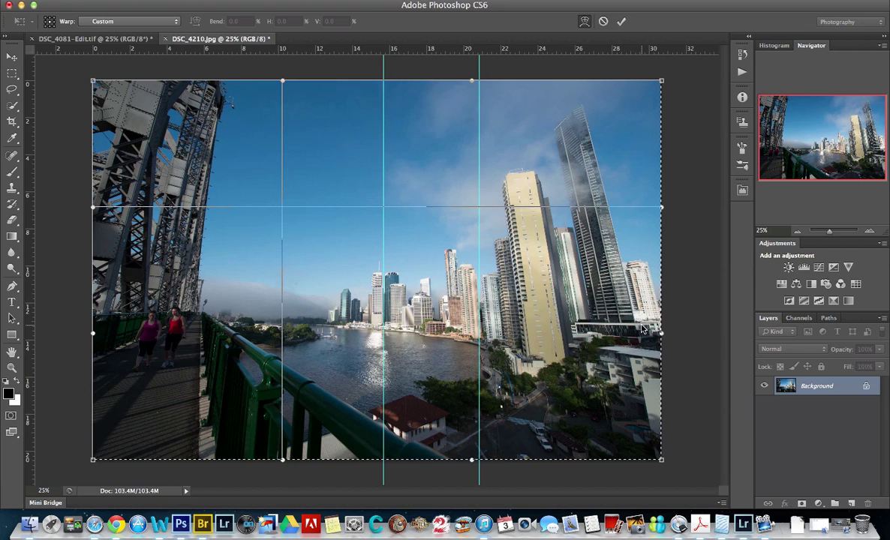
{"action": "key", "text": "super+minus"}
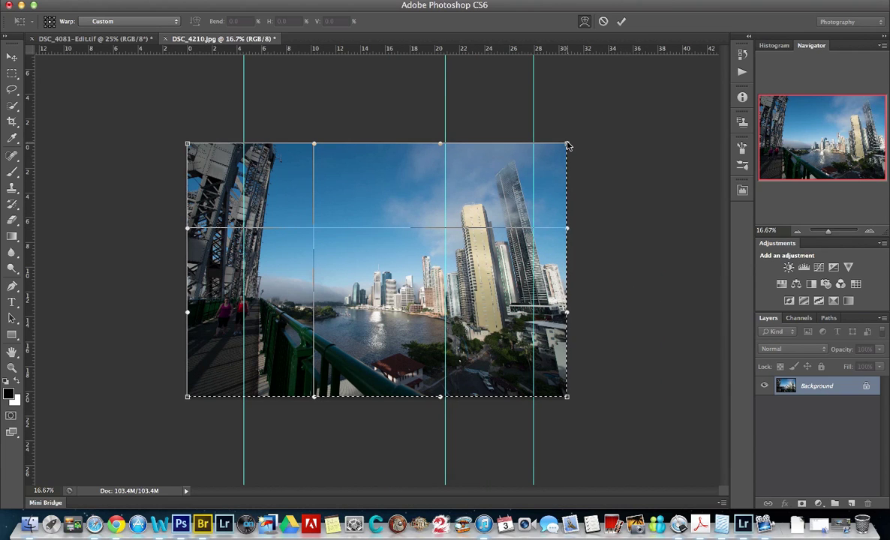
Pull the warp mesh's top-right and top-left corners outward and commit the warp.
{"action": "left_click_drag", "start_coordinate": [567, 143], "coordinate": [645, 143]}
{"action": "left_click_drag", "start_coordinate": [190, 146], "coordinate": [125, 142]}
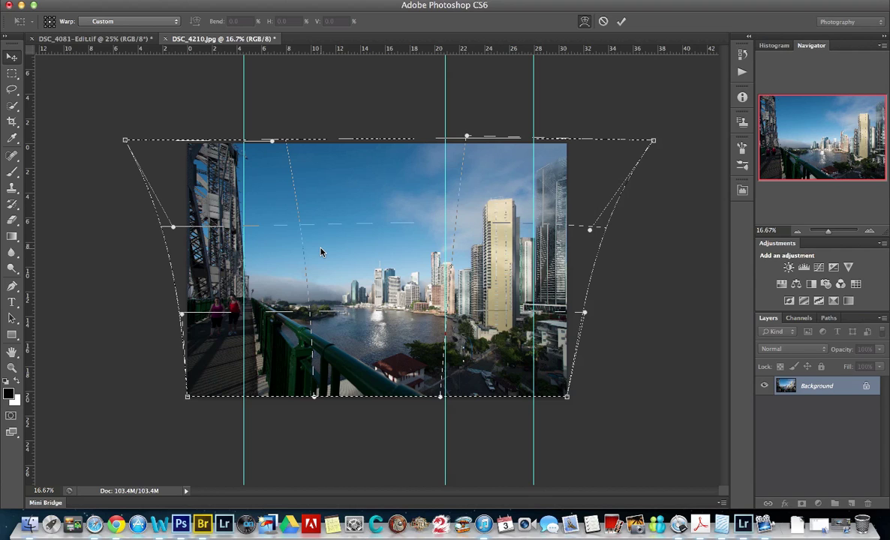
{"action": "left_click", "coordinate": [12, 58]}
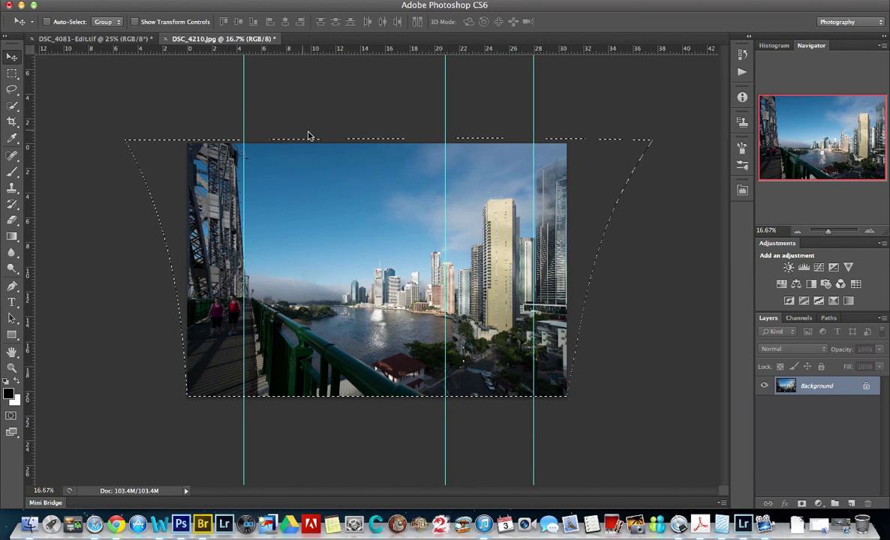
Deselect, drag all three vertical guides back onto the ruler, and zoom to 25%.
{"action": "key", "text": "ctrl+d"}
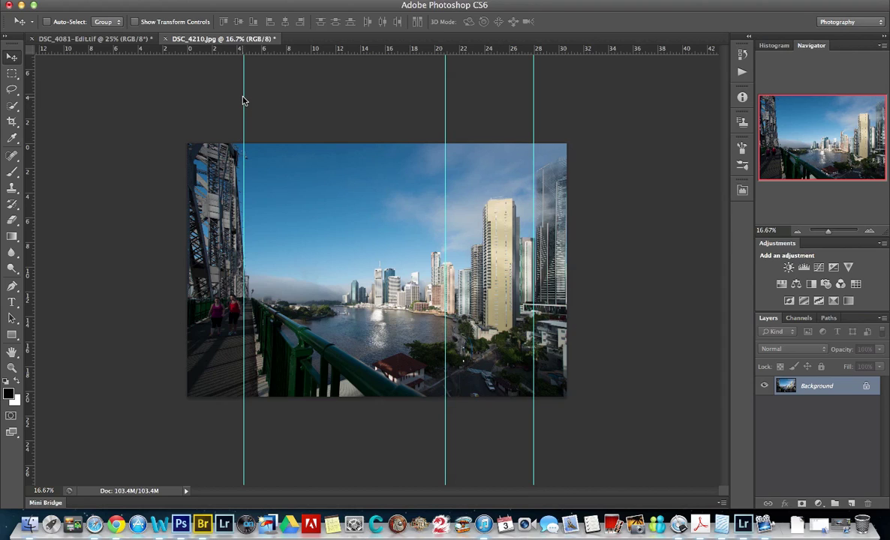
{"action": "left_click_drag", "start_coordinate": [171, 91], "coordinate": [23, 93]}
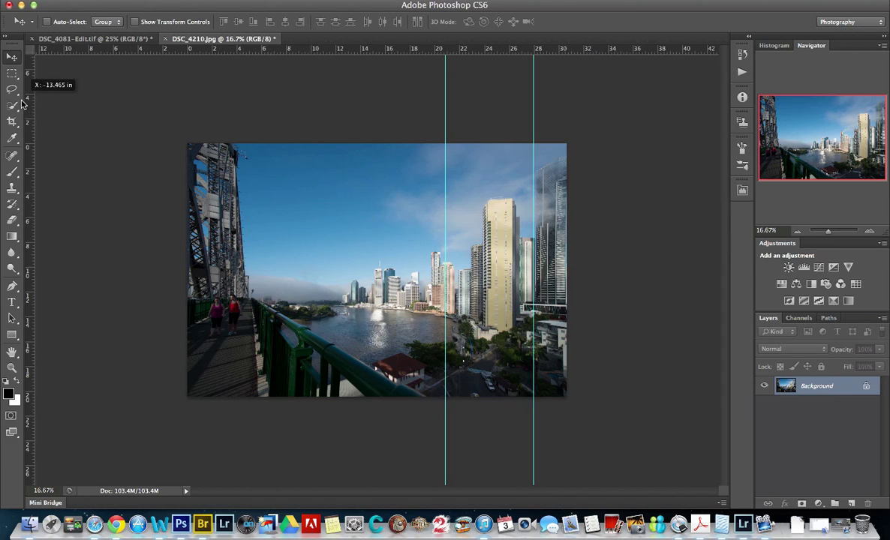
{"action": "left_click_drag", "start_coordinate": [445, 100], "coordinate": [25, 94]}
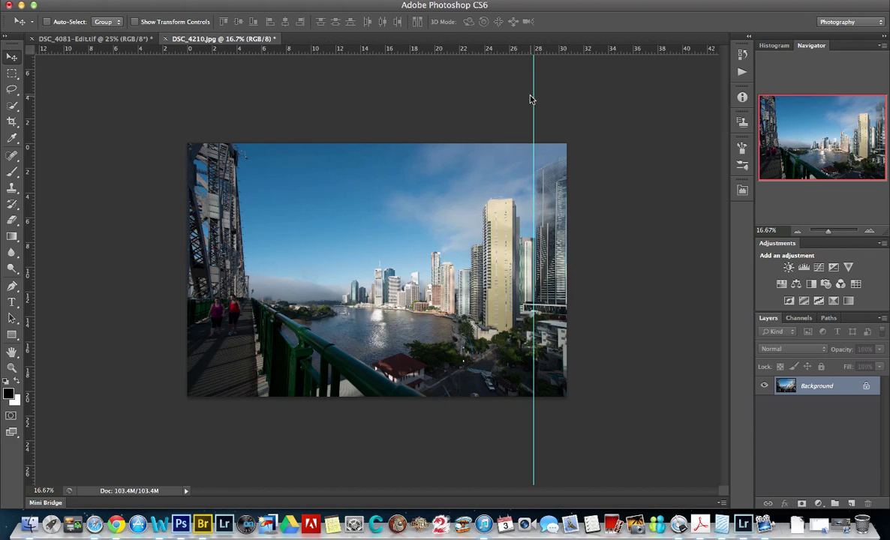
{"action": "left_click_drag", "start_coordinate": [531, 100], "coordinate": [27, 92]}
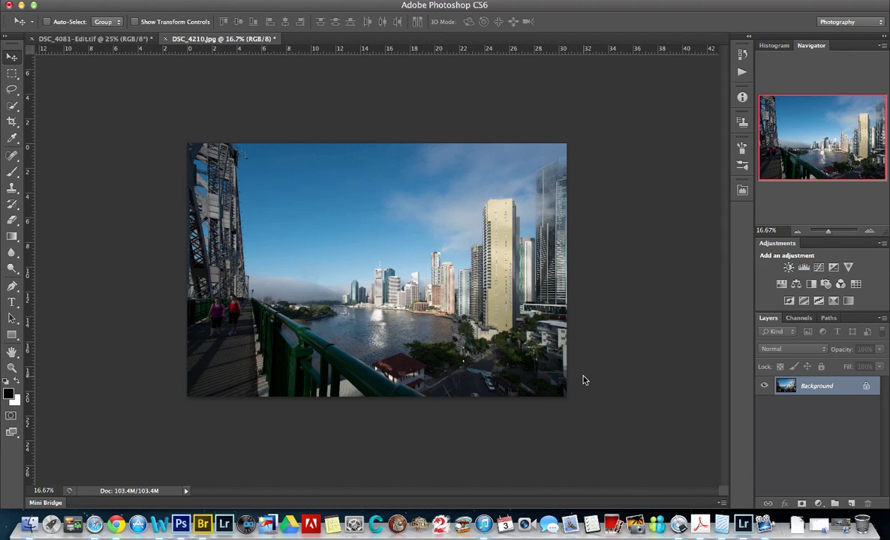
{"action": "key", "text": "super+plus"}
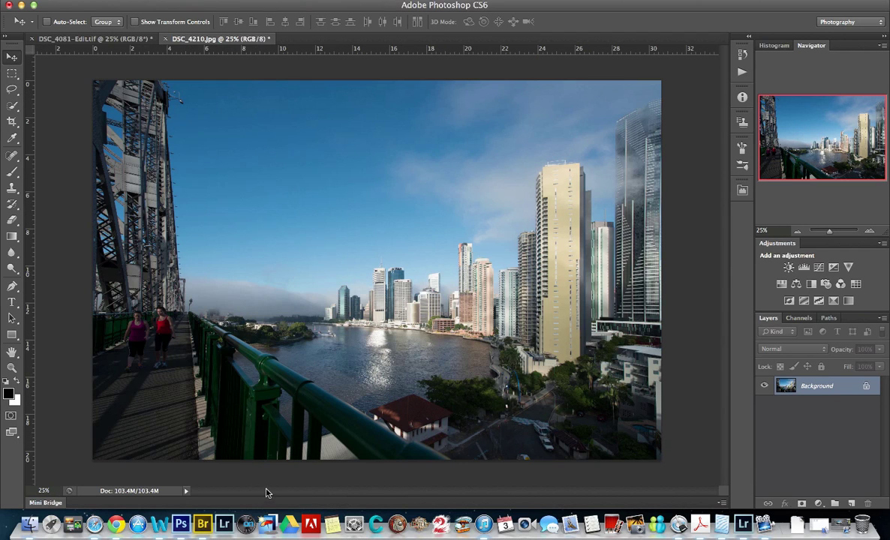
Alternate between Lightroom's uncorrected photo and Photoshop's warped version twice, ending in Lightroom.
{"action": "left_click", "coordinate": [742, 524]}
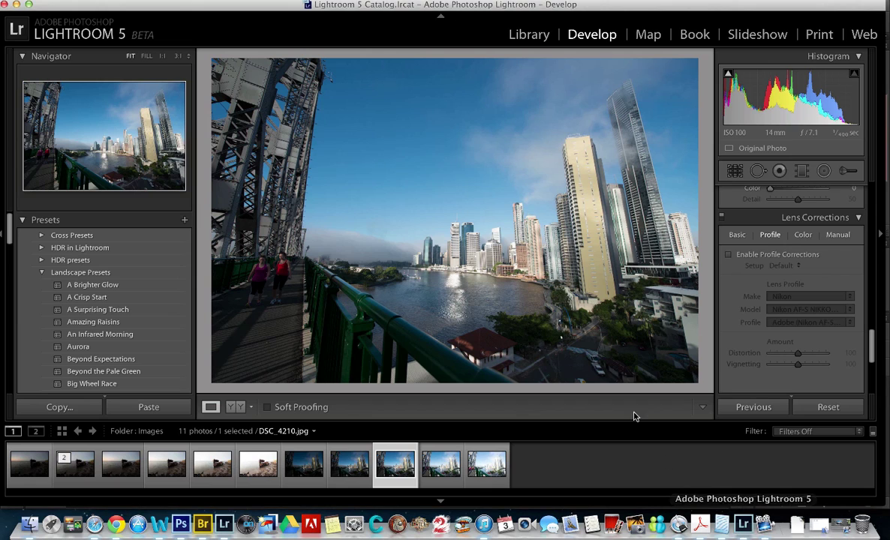
{"action": "left_click", "coordinate": [180, 525]}
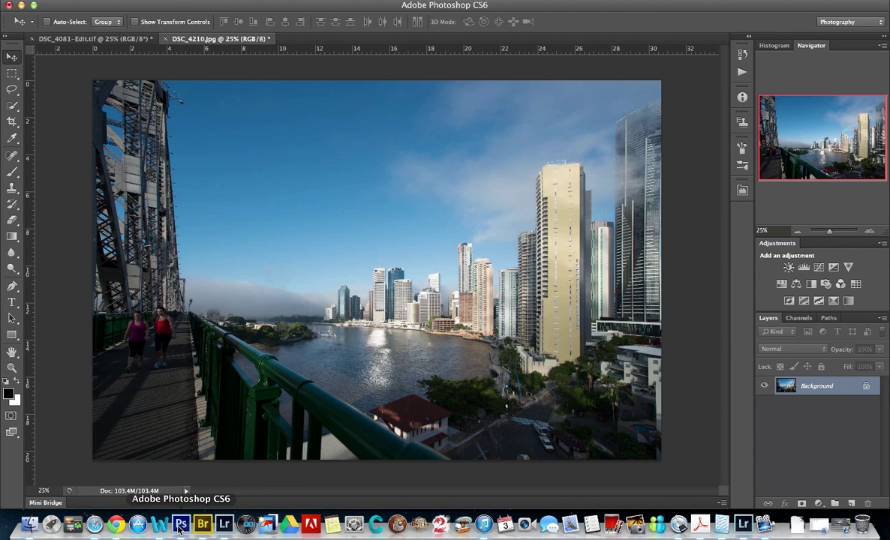
{"action": "left_click", "coordinate": [742, 526]}
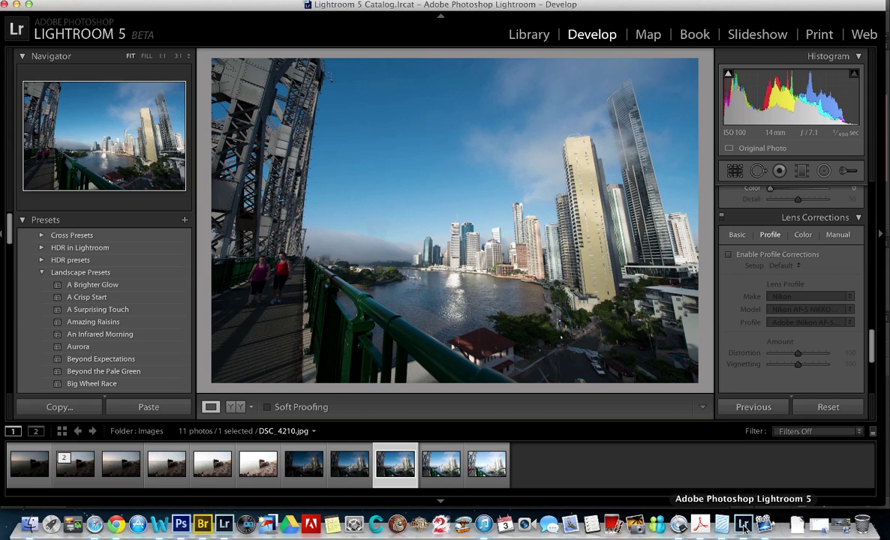
{"action": "left_click", "coordinate": [181, 526]}
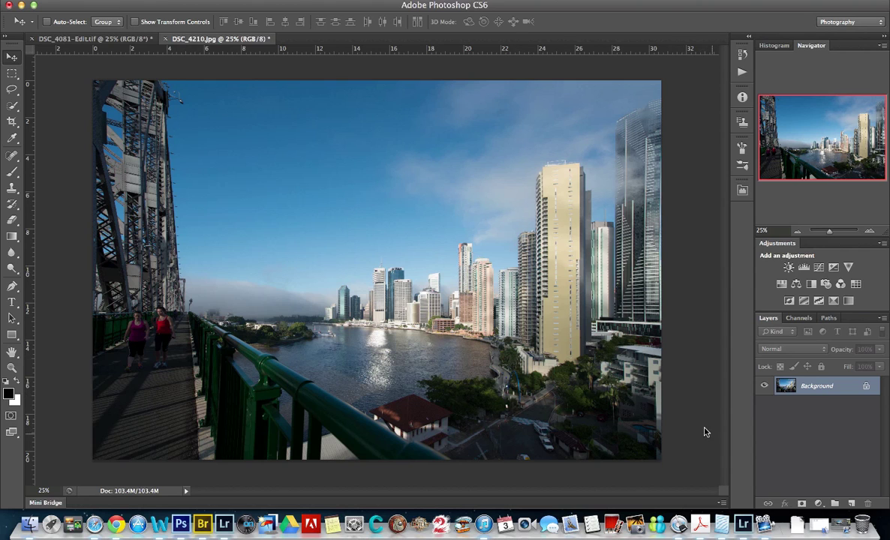
{"action": "left_click", "coordinate": [223, 526]}
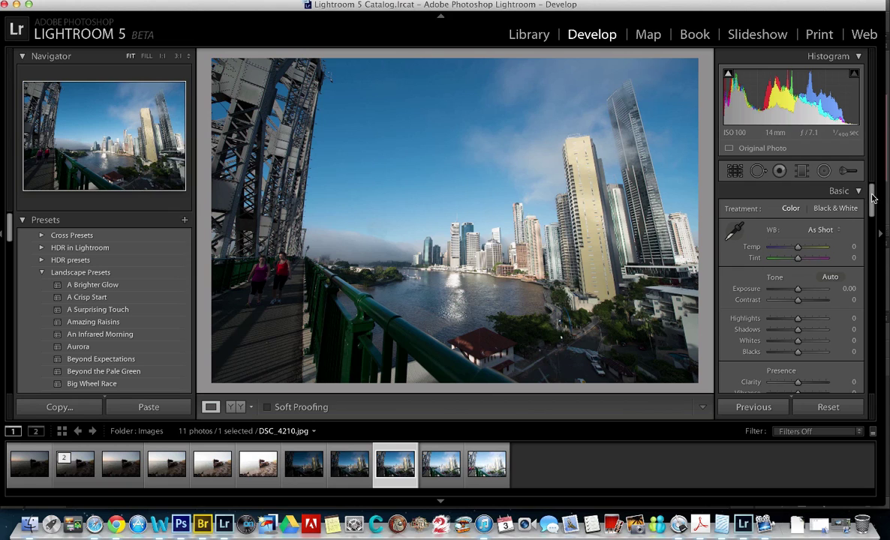
Try Enable Profile Corrections for the Nikon lens and browse the lens profile list unchanged.
{"action": "left_click_drag", "start_coordinate": [873, 196], "coordinate": [877, 348]}
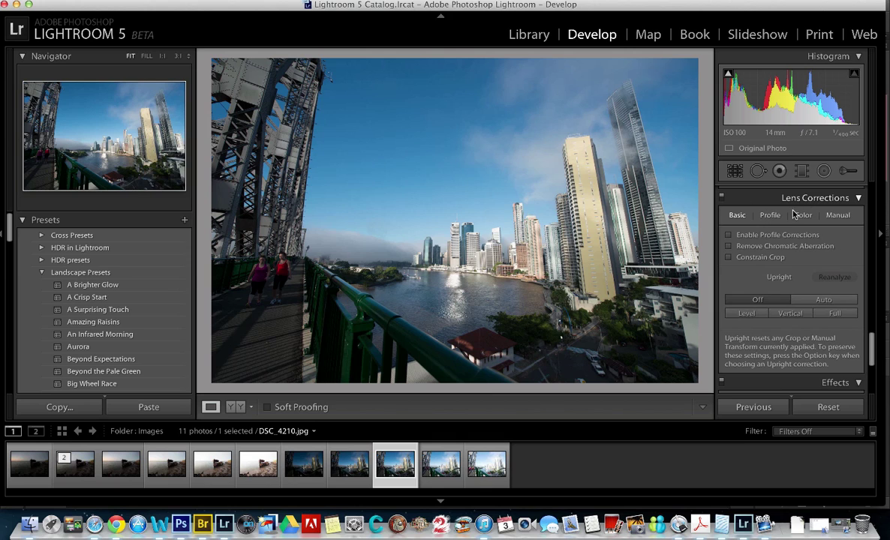
{"action": "left_click", "coordinate": [770, 215]}
{"action": "left_click", "coordinate": [728, 235]}
{"action": "left_click", "coordinate": [745, 238]}
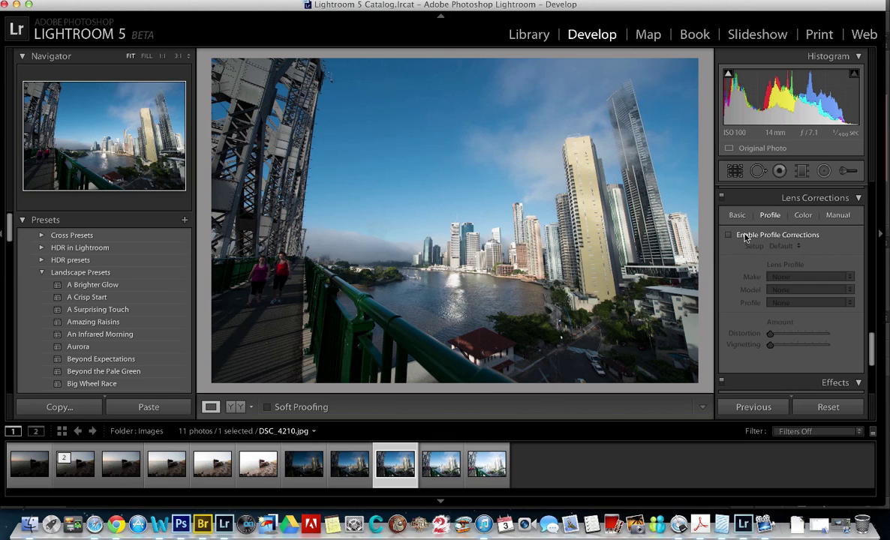
{"action": "left_click", "coordinate": [729, 236]}
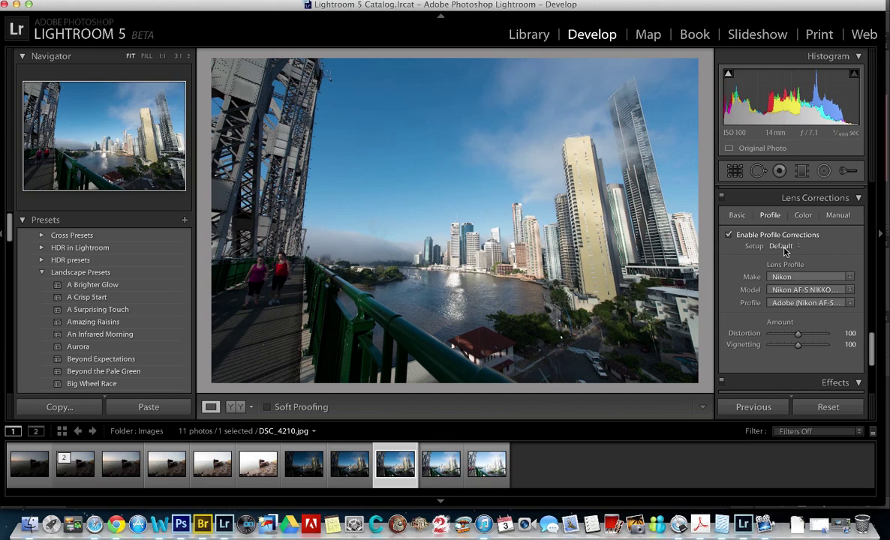
{"action": "left_click", "coordinate": [819, 303]}
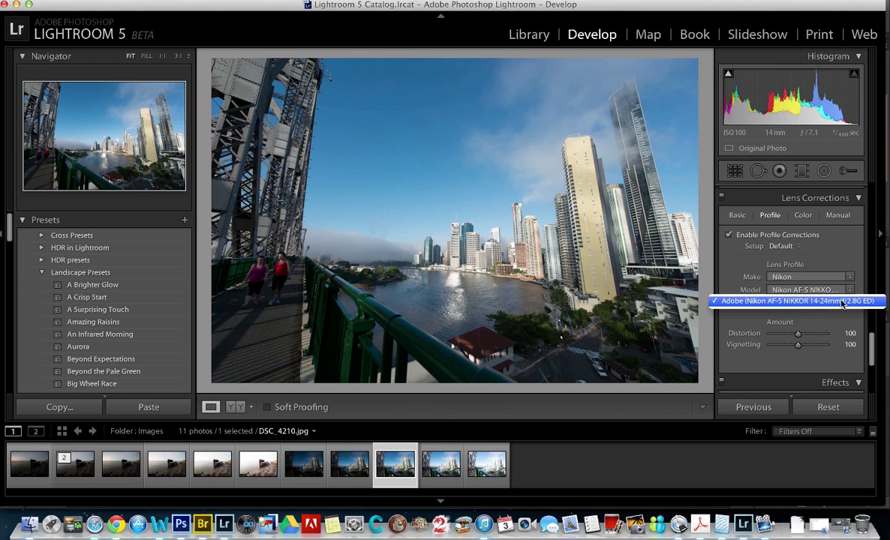
{"action": "left_click", "coordinate": [713, 247]}
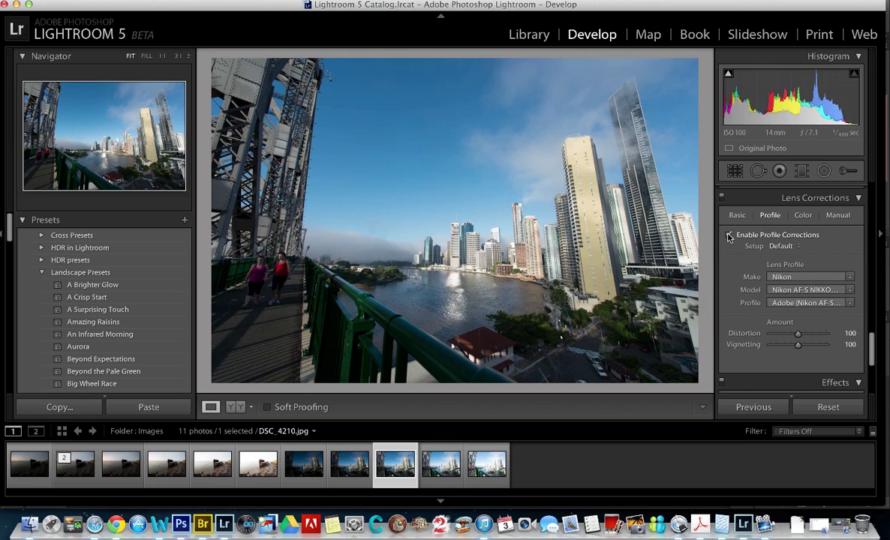
Turn profile corrections back off and apply Auto Upright perspective correction.
{"action": "left_click", "coordinate": [729, 236]}
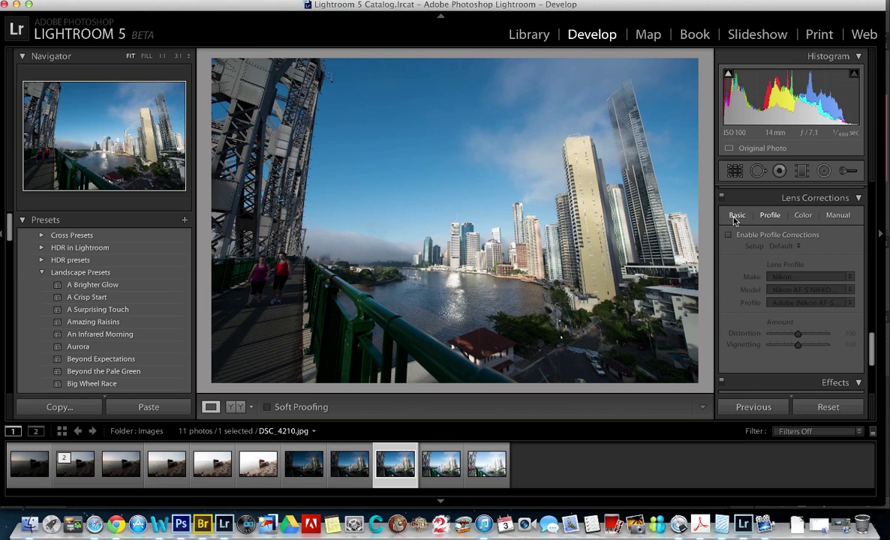
{"action": "left_click", "coordinate": [737, 215]}
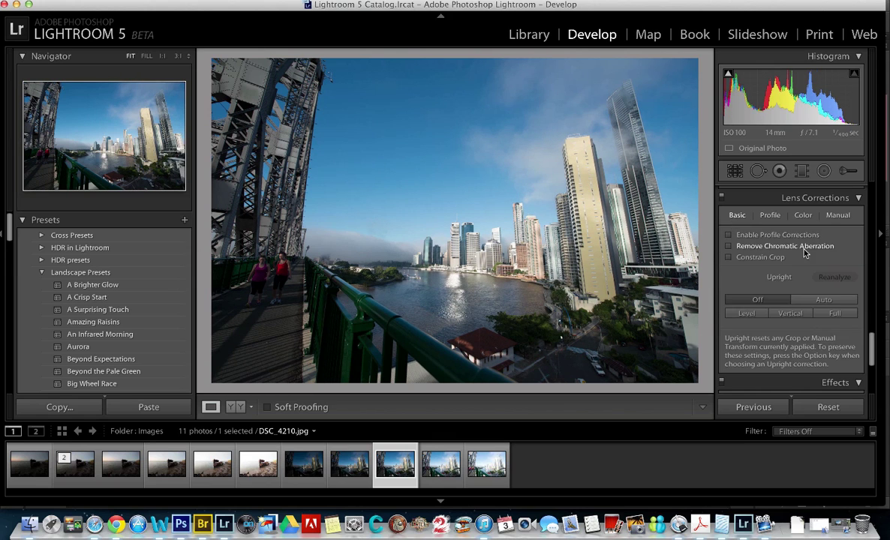
{"action": "left_click", "coordinate": [818, 303]}
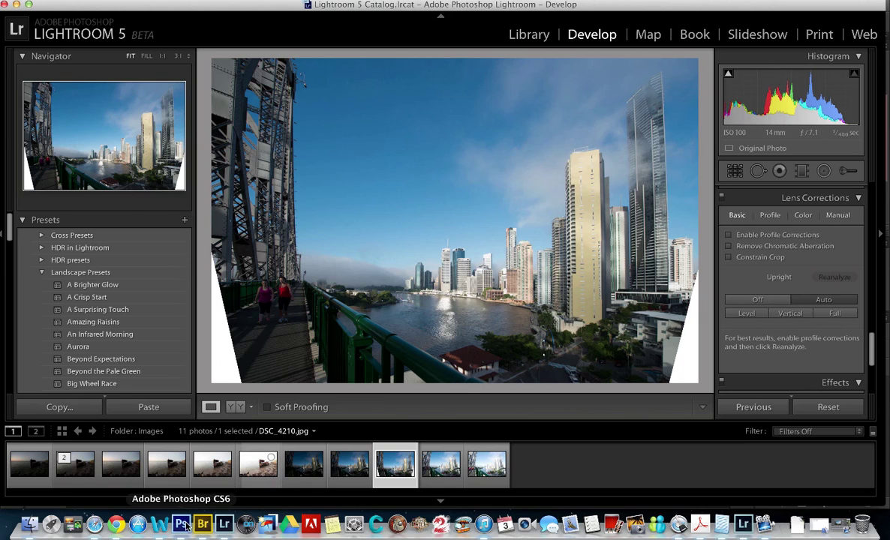
Compare the Auto Upright result with the original and Photoshop's warp, zoom 1:1 and back, then start Crop & Straighten.
{"action": "left_click", "coordinate": [722, 199]}
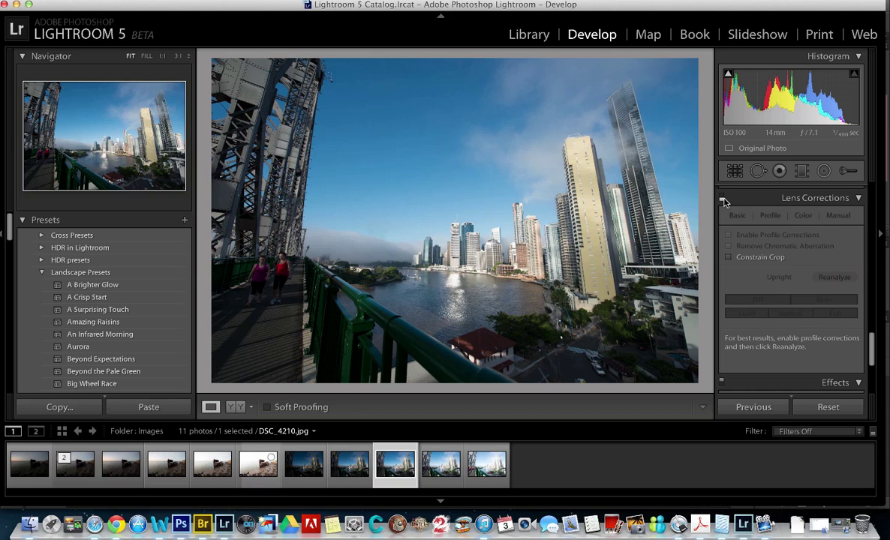
{"action": "left_click", "coordinate": [722, 200]}
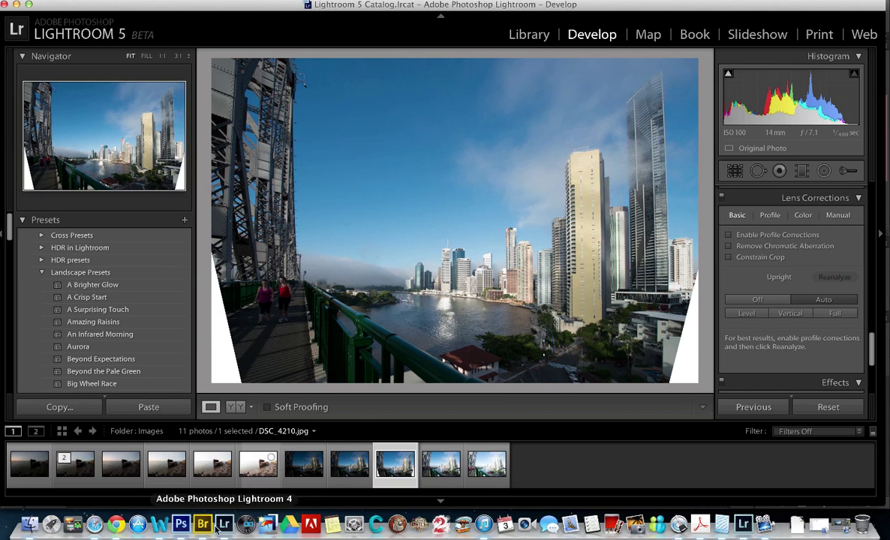
{"action": "left_click", "coordinate": [180, 525]}
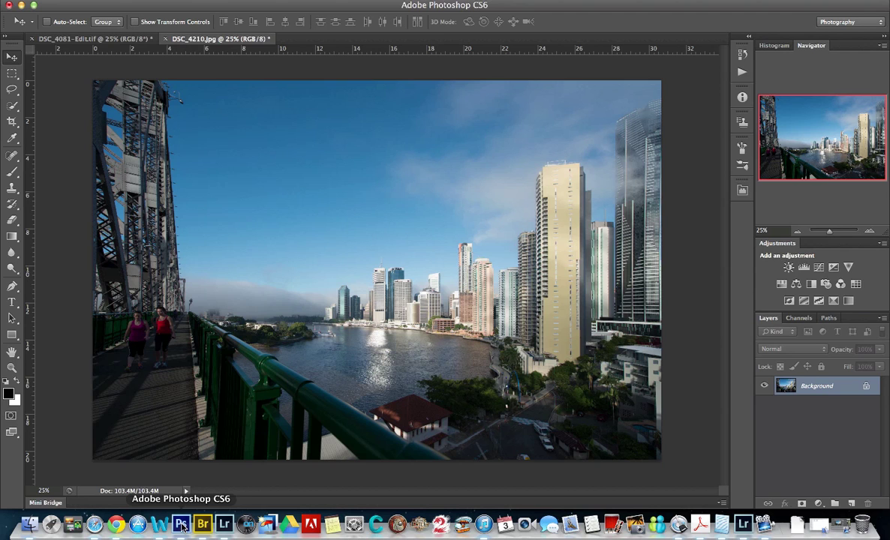
{"action": "left_click", "coordinate": [743, 524]}
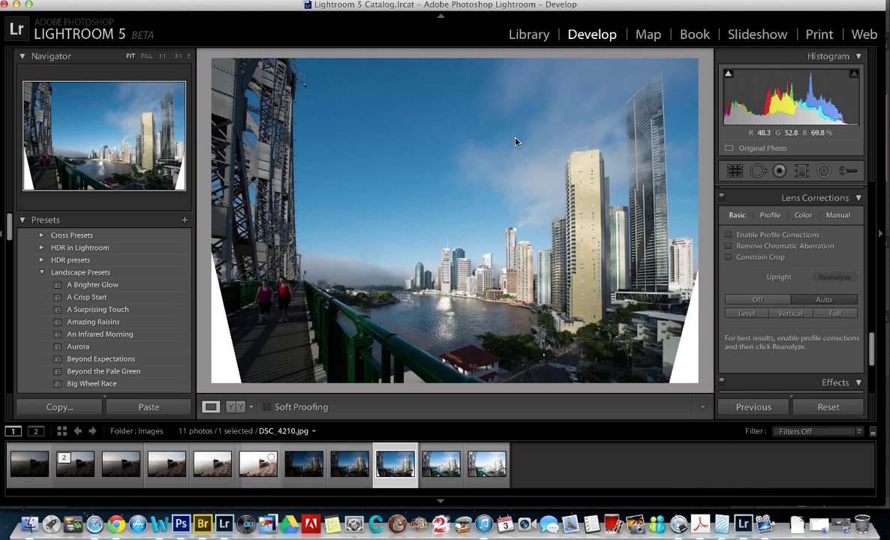
{"action": "left_click", "coordinate": [587, 290]}
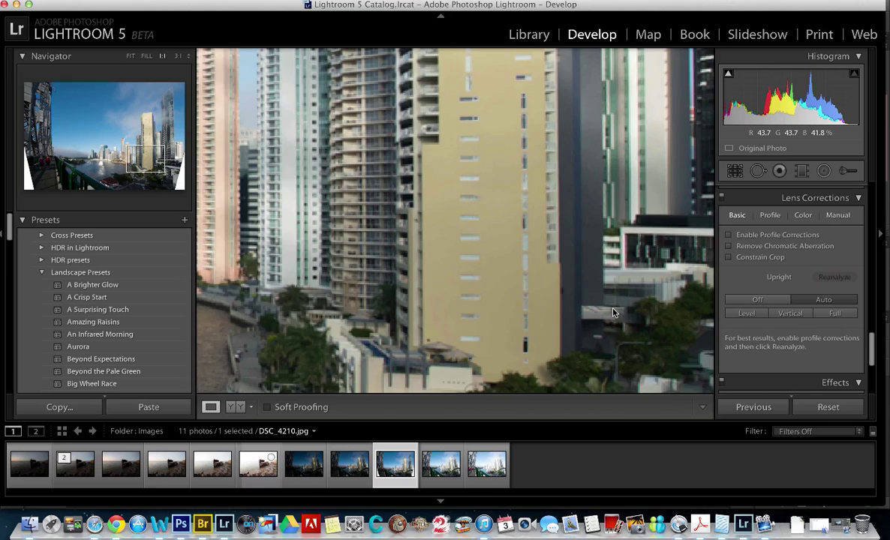
{"action": "left_click", "coordinate": [613, 312]}
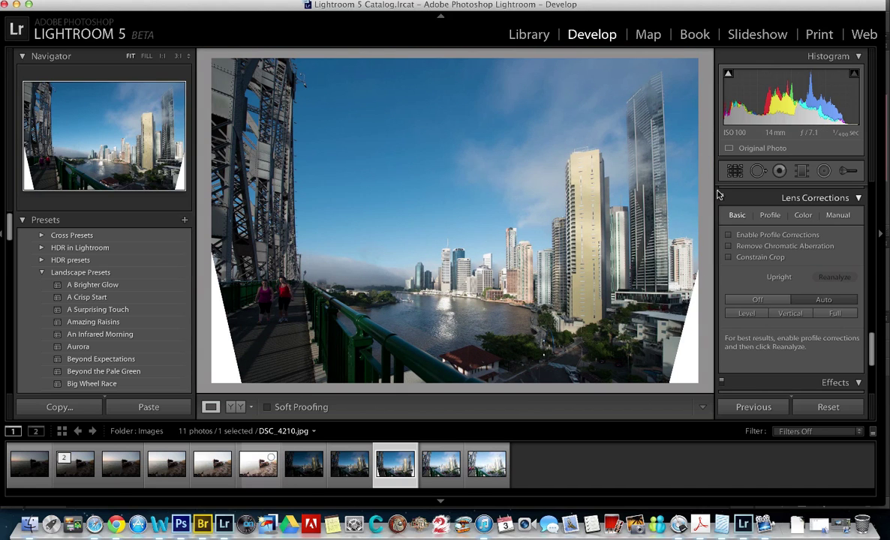
{"action": "left_click", "coordinate": [738, 172]}
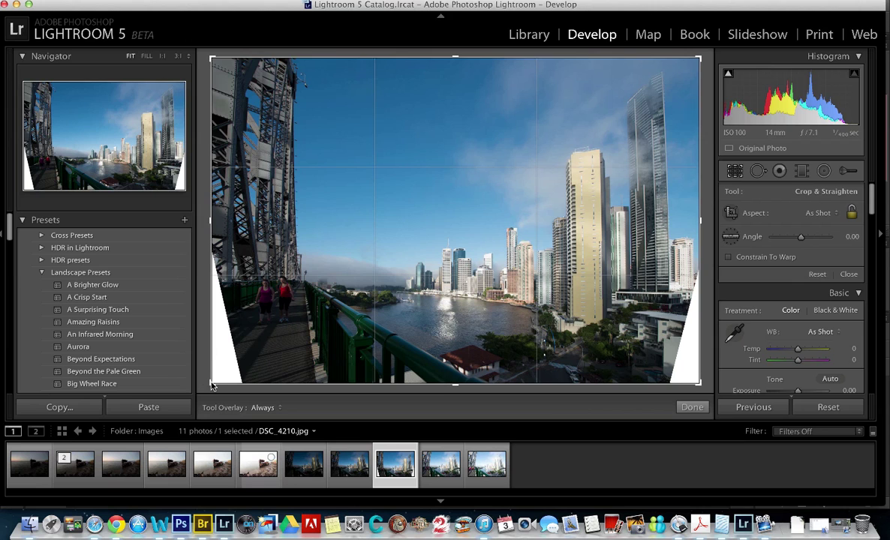
Pull in the bottom crop corners, compare with Photoshop, then bring up DSC_4081-Edit.tif in Photoshop.
{"action": "left_click_drag", "start_coordinate": [211, 384], "coordinate": [225, 371]}
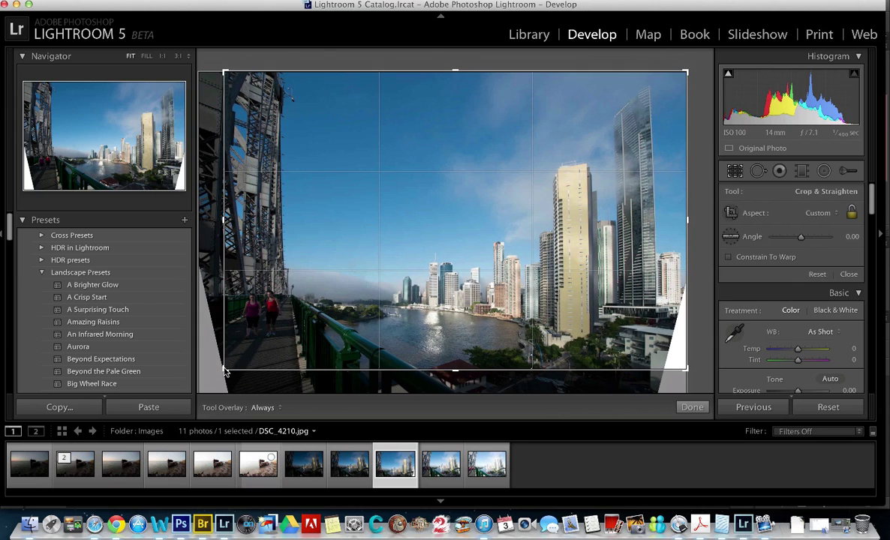
{"action": "left_click_drag", "start_coordinate": [686, 375], "coordinate": [678, 368]}
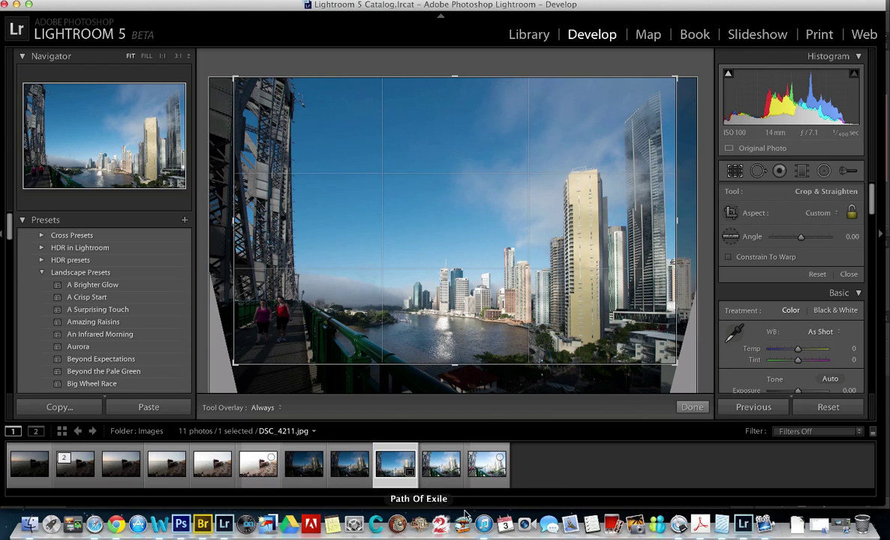
{"action": "left_click", "coordinate": [181, 525]}
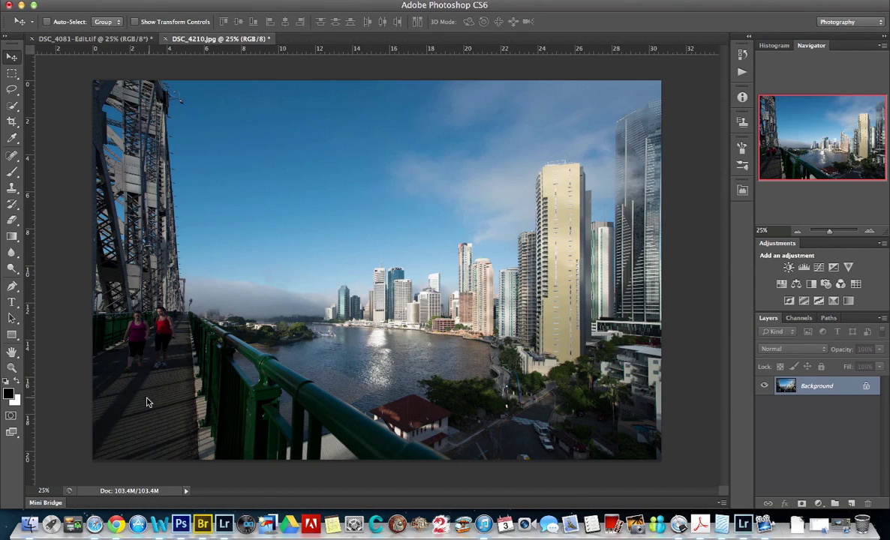
{"action": "key", "text": "super+Tab"}
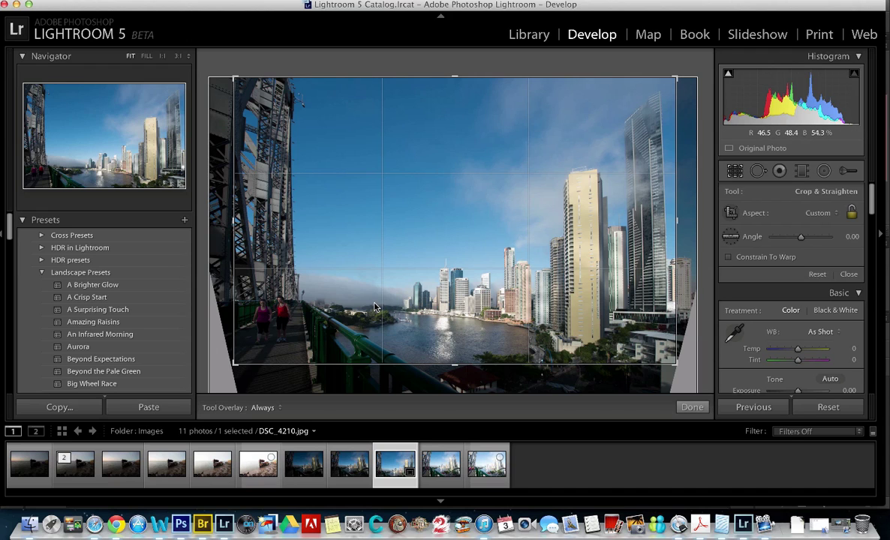
{"action": "left_click_drag", "start_coordinate": [872, 201], "coordinate": [870, 336]}
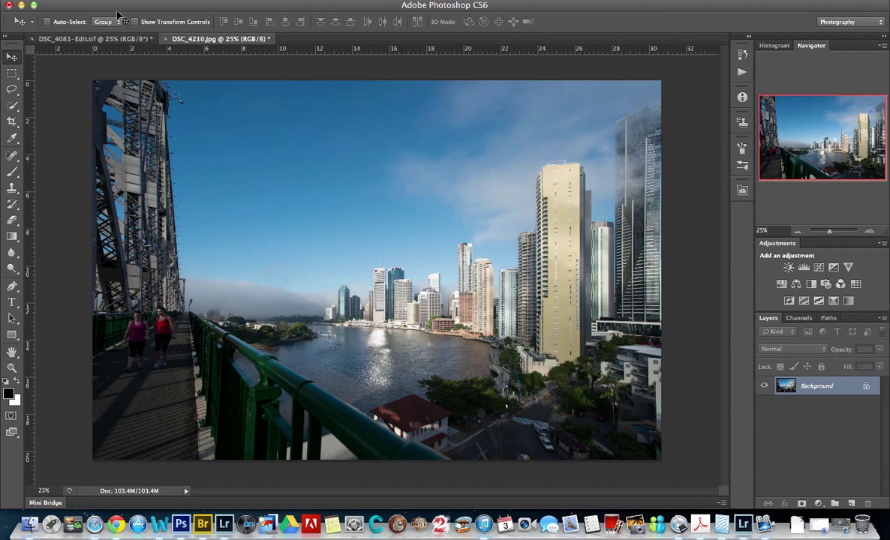
{"action": "left_click", "coordinate": [89, 38]}
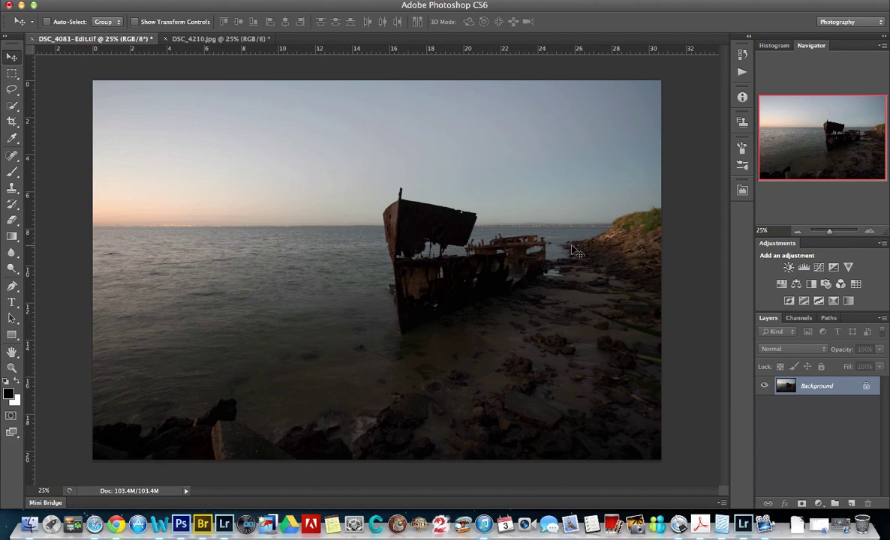